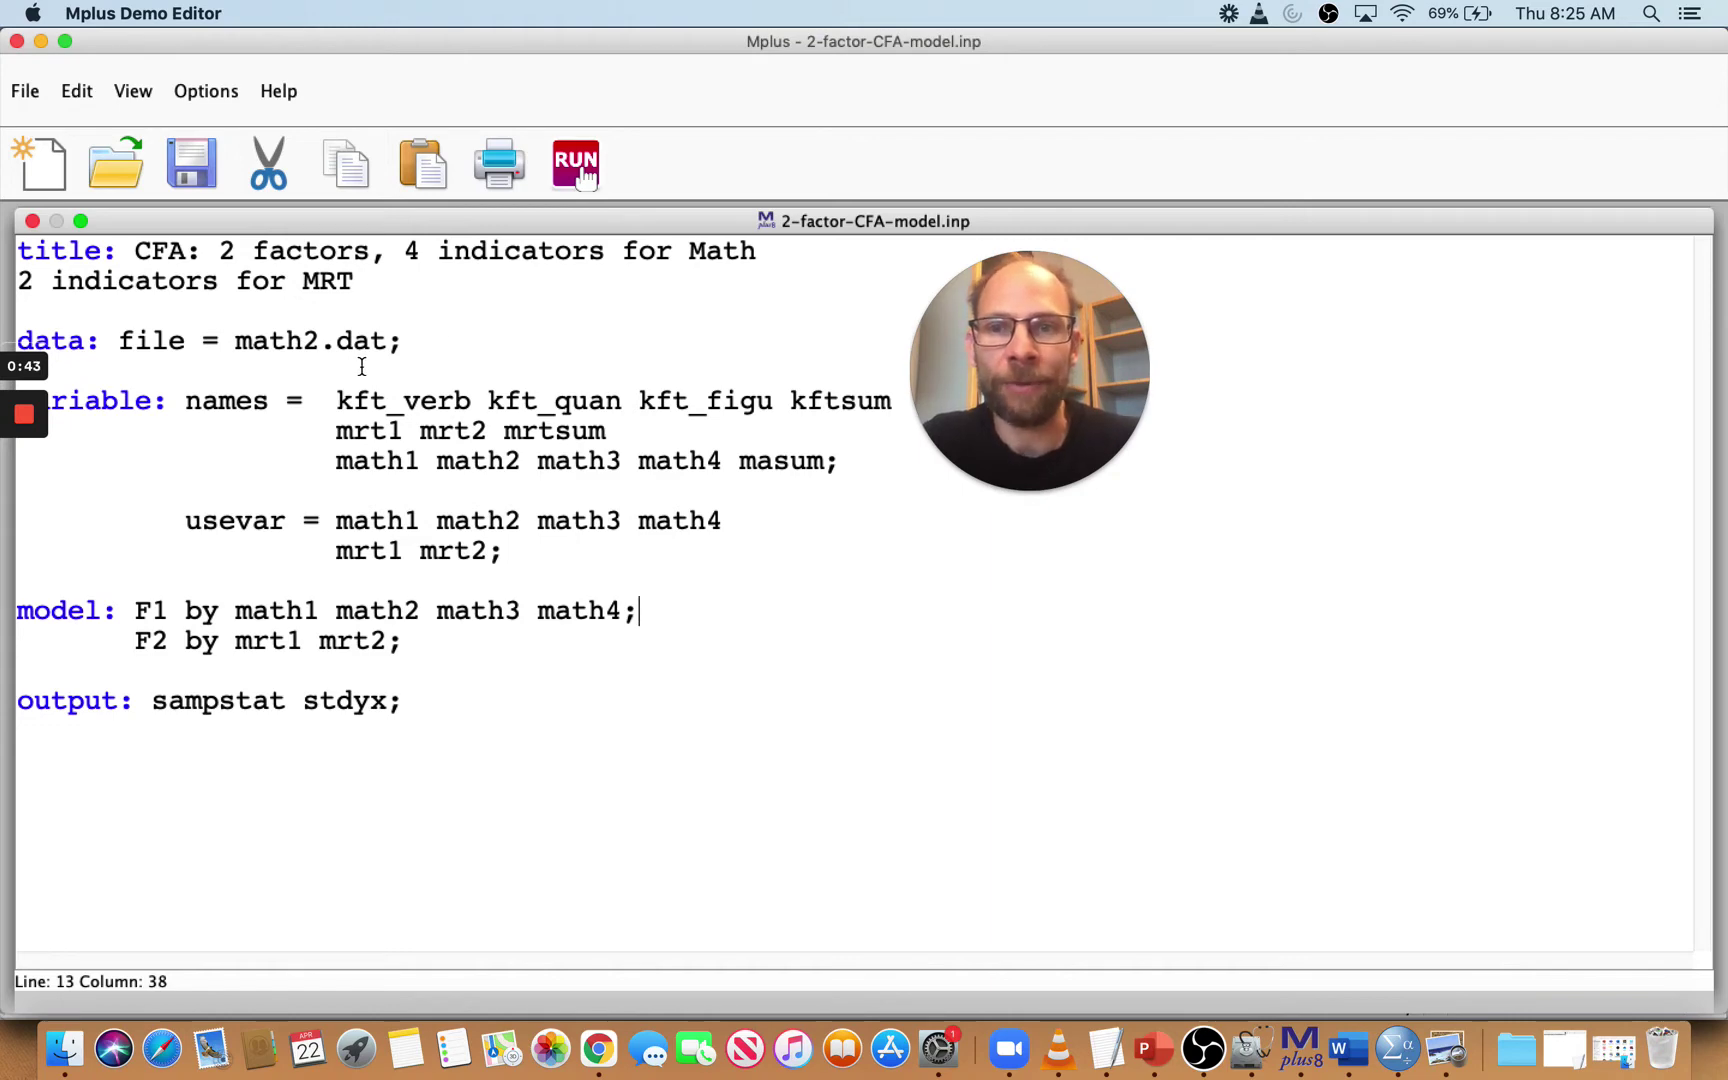
Step: Save and run the 2-factor CFA model, then read its zero-observations and invalid 'mrt1' symbol errors
{"action": "left_click", "coordinate": [577, 170]}
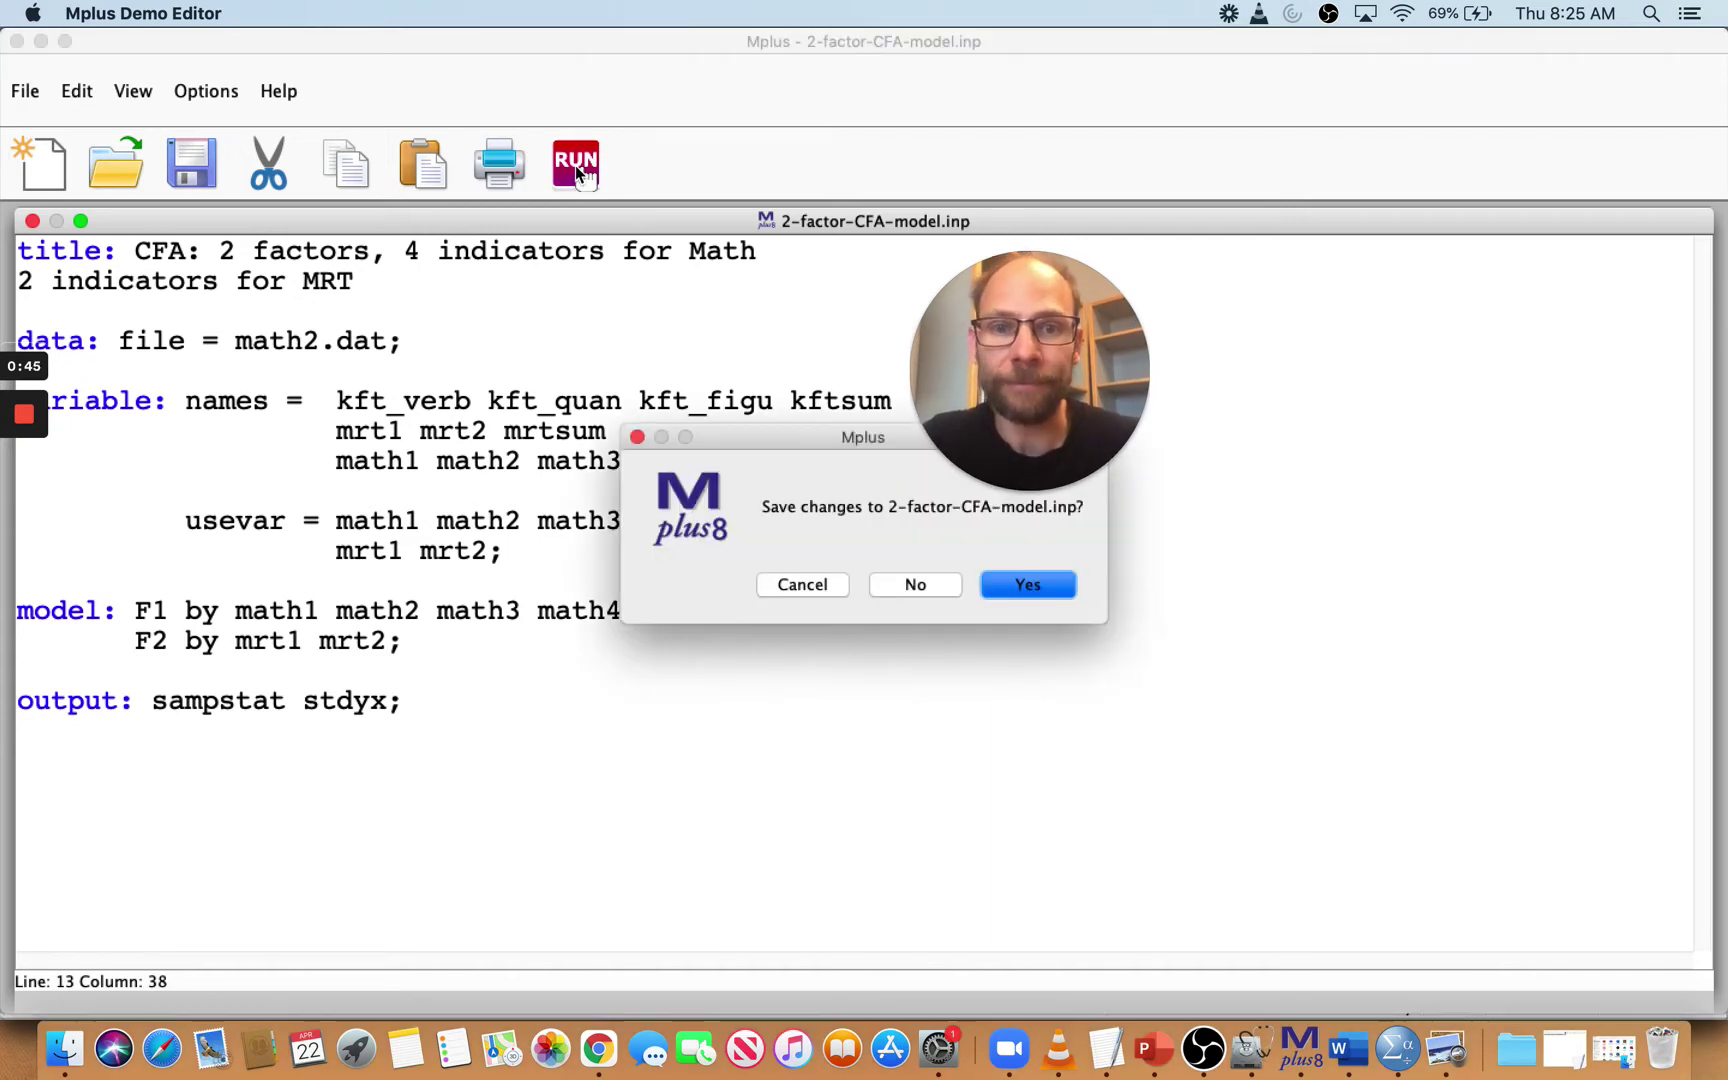
{"action": "left_click", "coordinate": [1025, 585]}
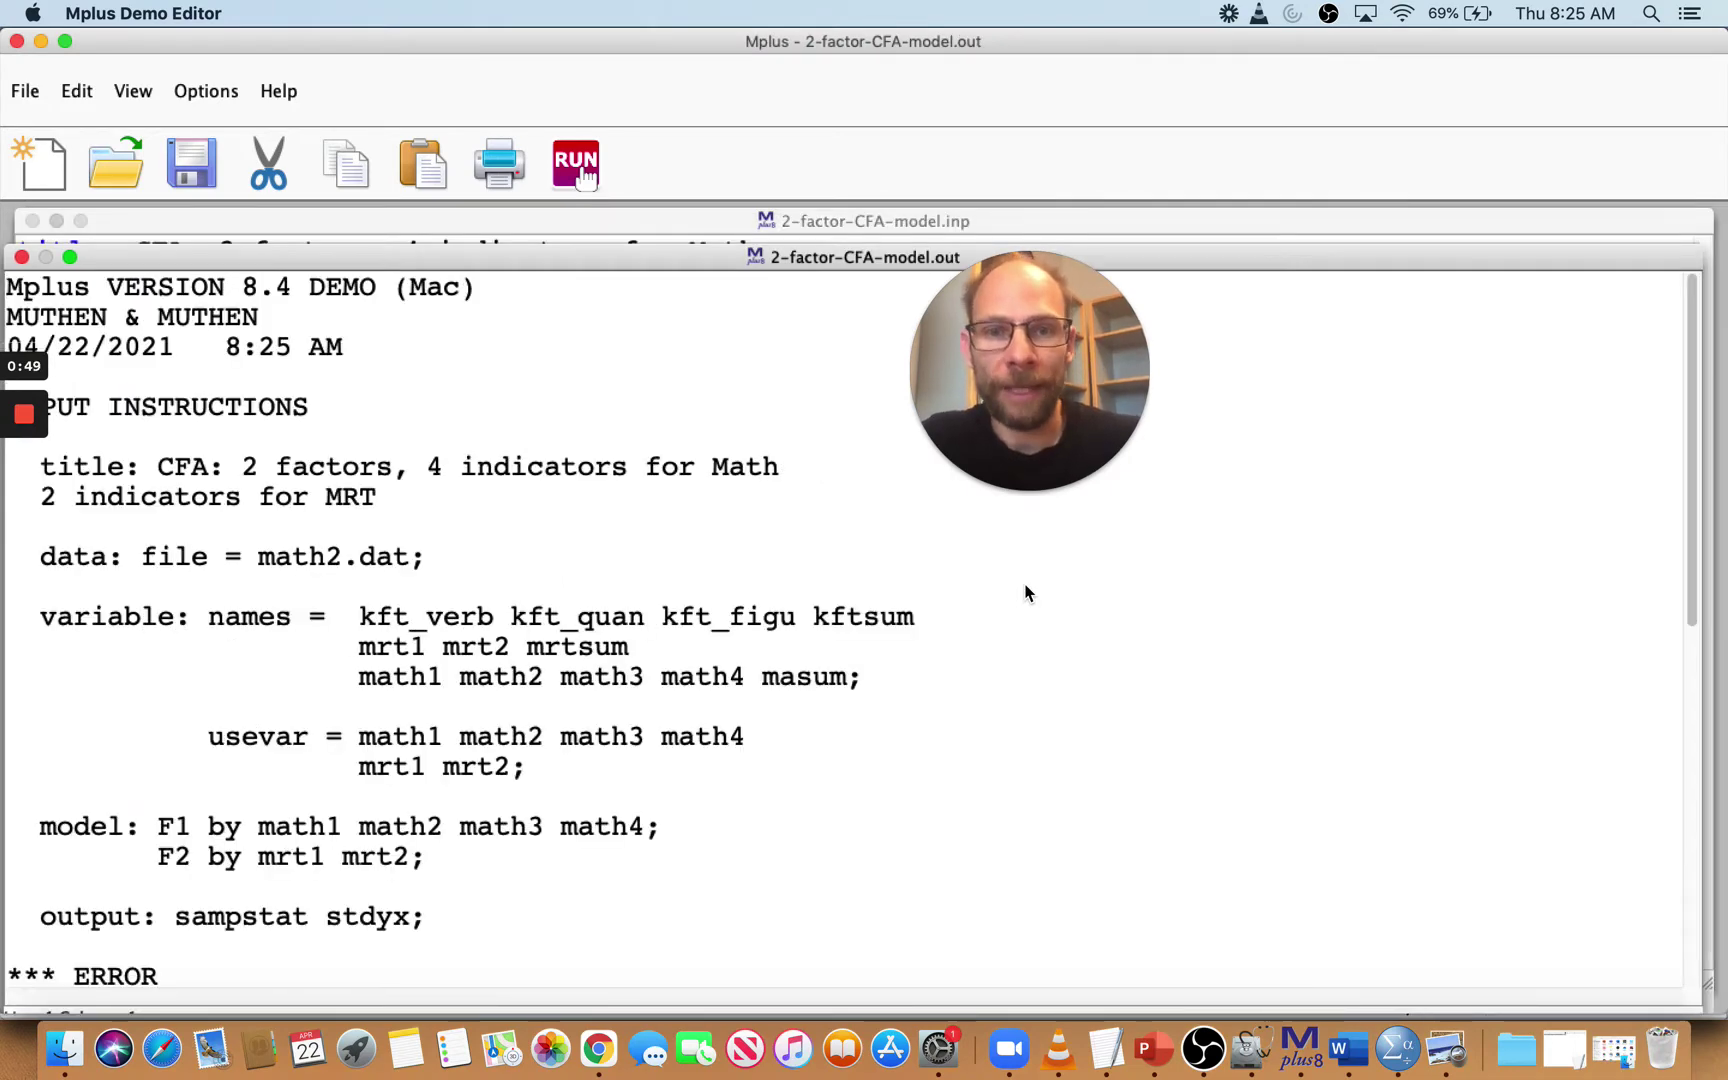
{"action": "scroll", "coordinate": [1025, 592], "scroll_direction": "down", "scroll_amount": 5}
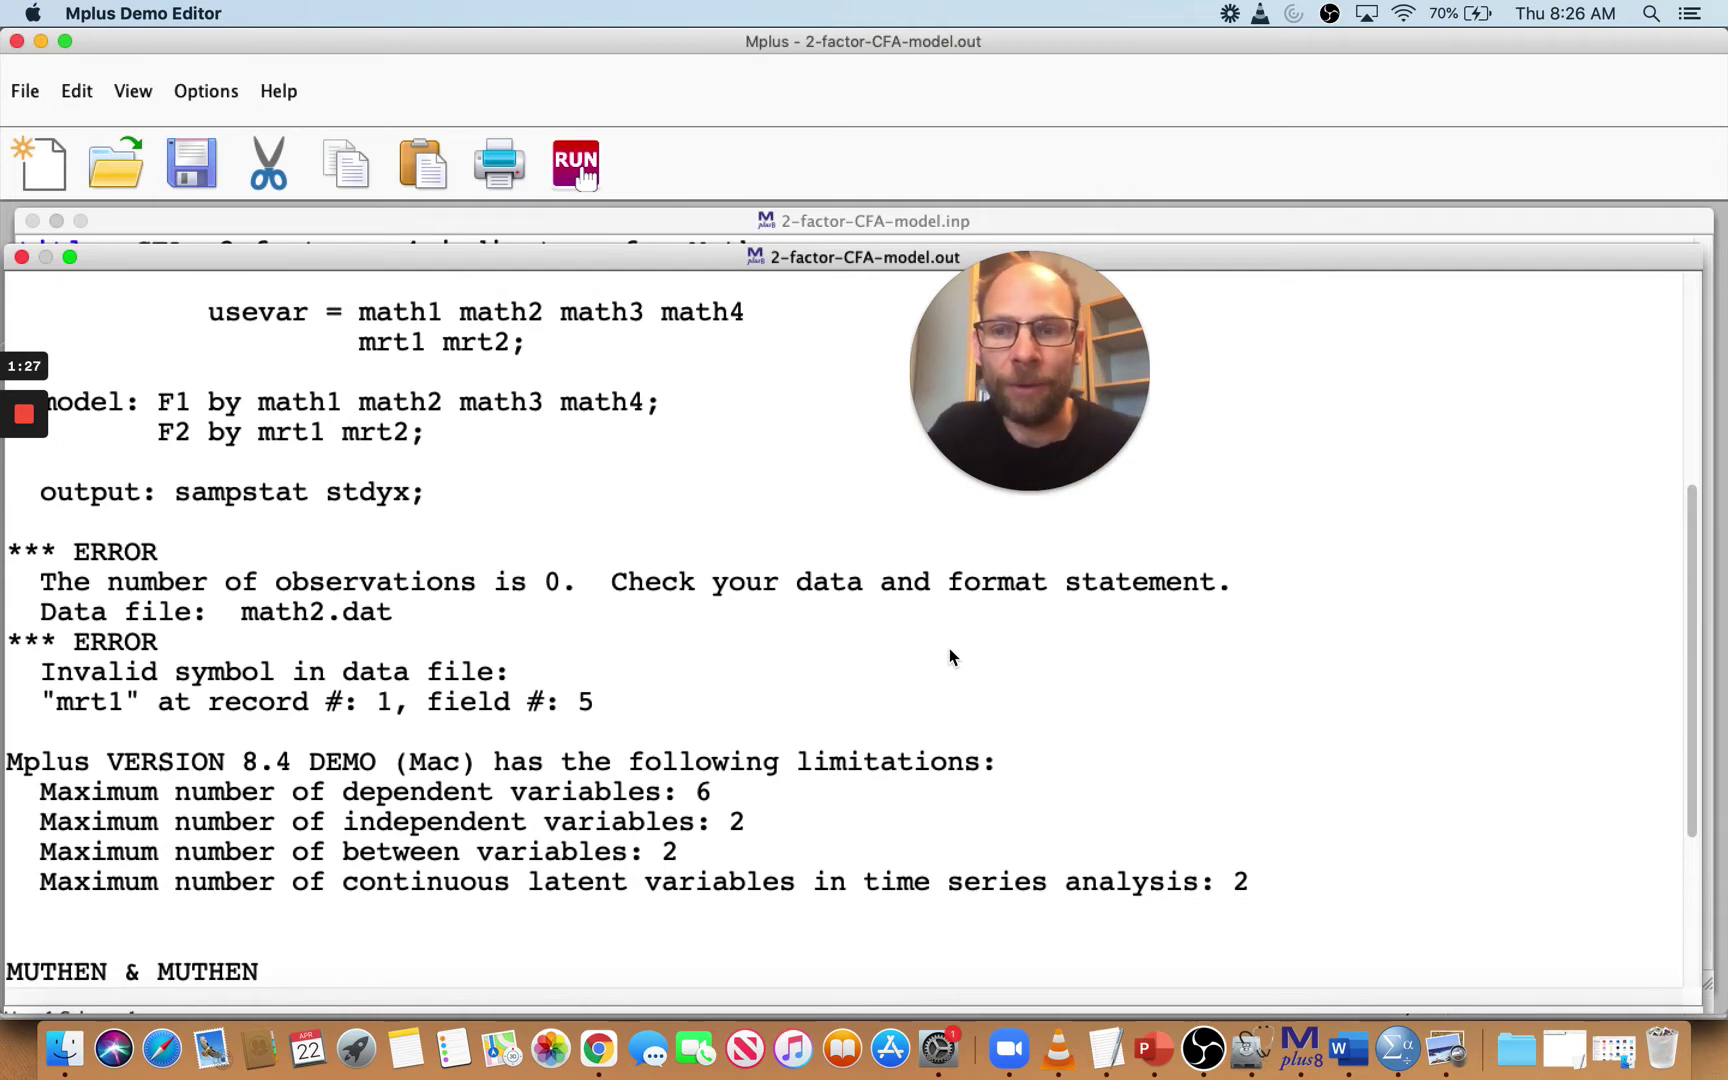
{"action": "key", "text": "super+Tab"}
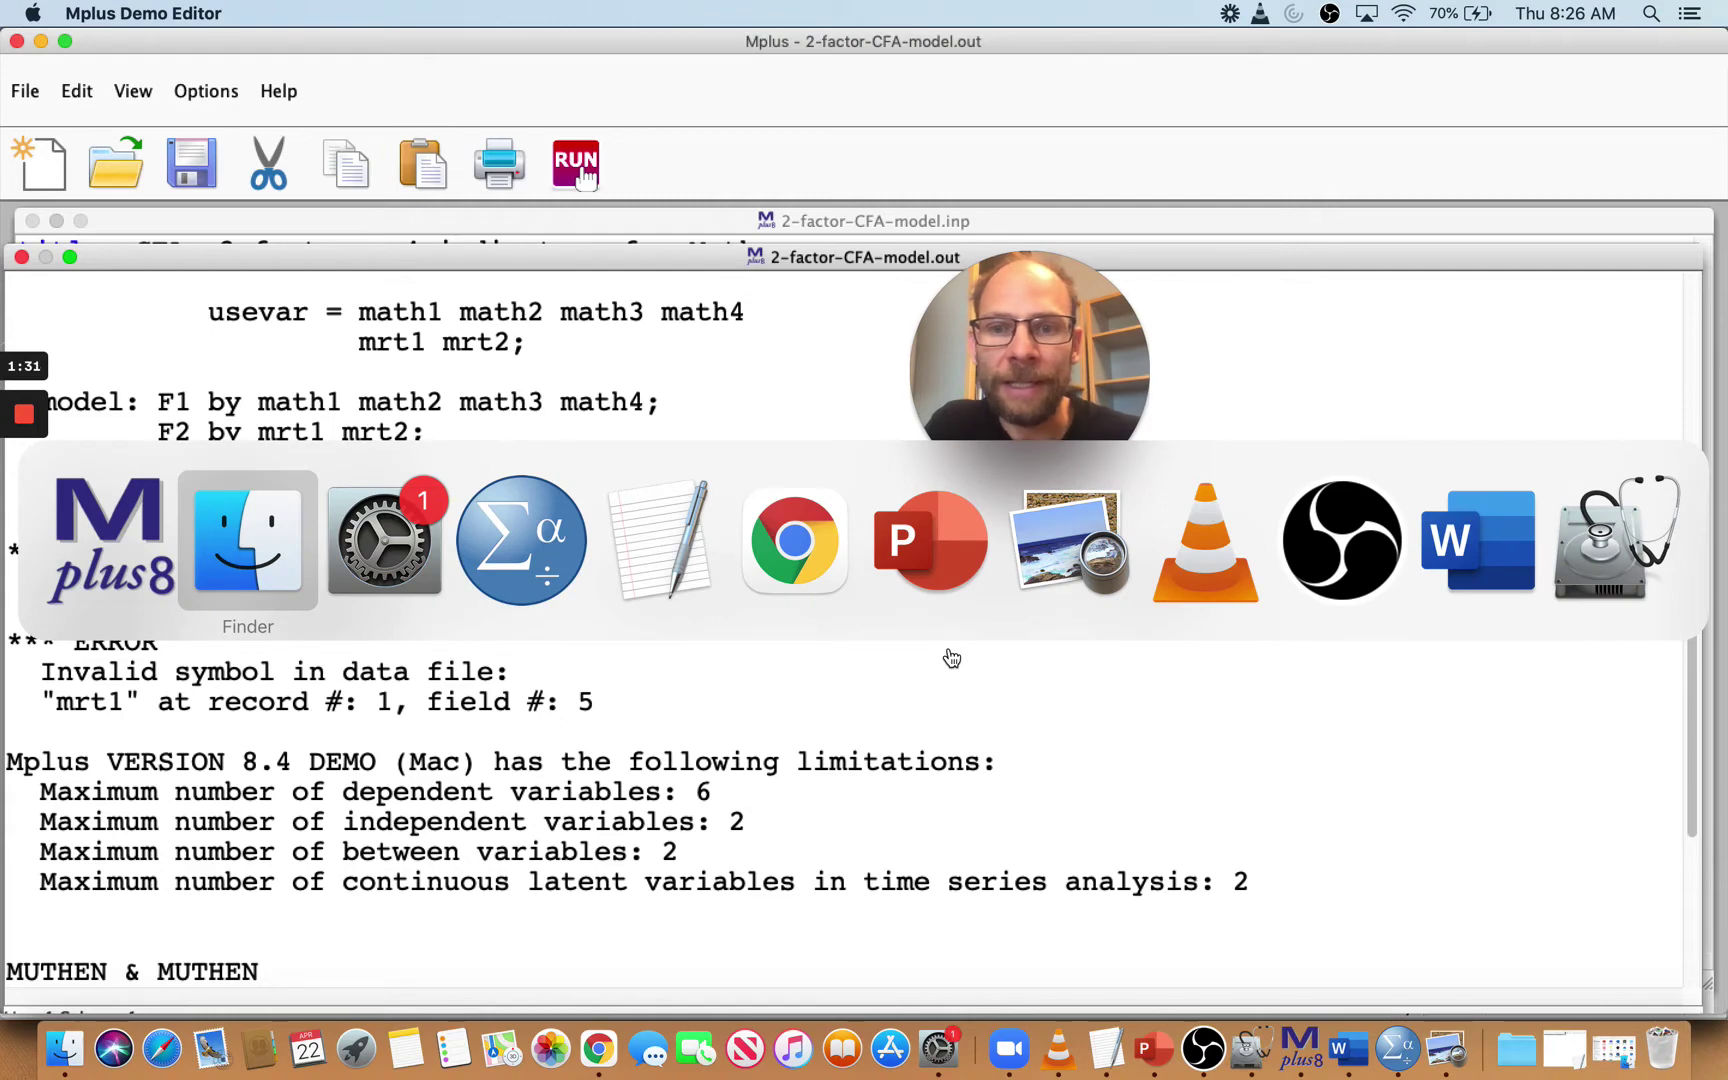
Step: Switch to Finder and open the Youtube folder on the Desktop
{"action": "key", "text": "super+Tab"}
{"action": "key", "text": "super+Tab"}
{"action": "key", "text": "super+Tab"}
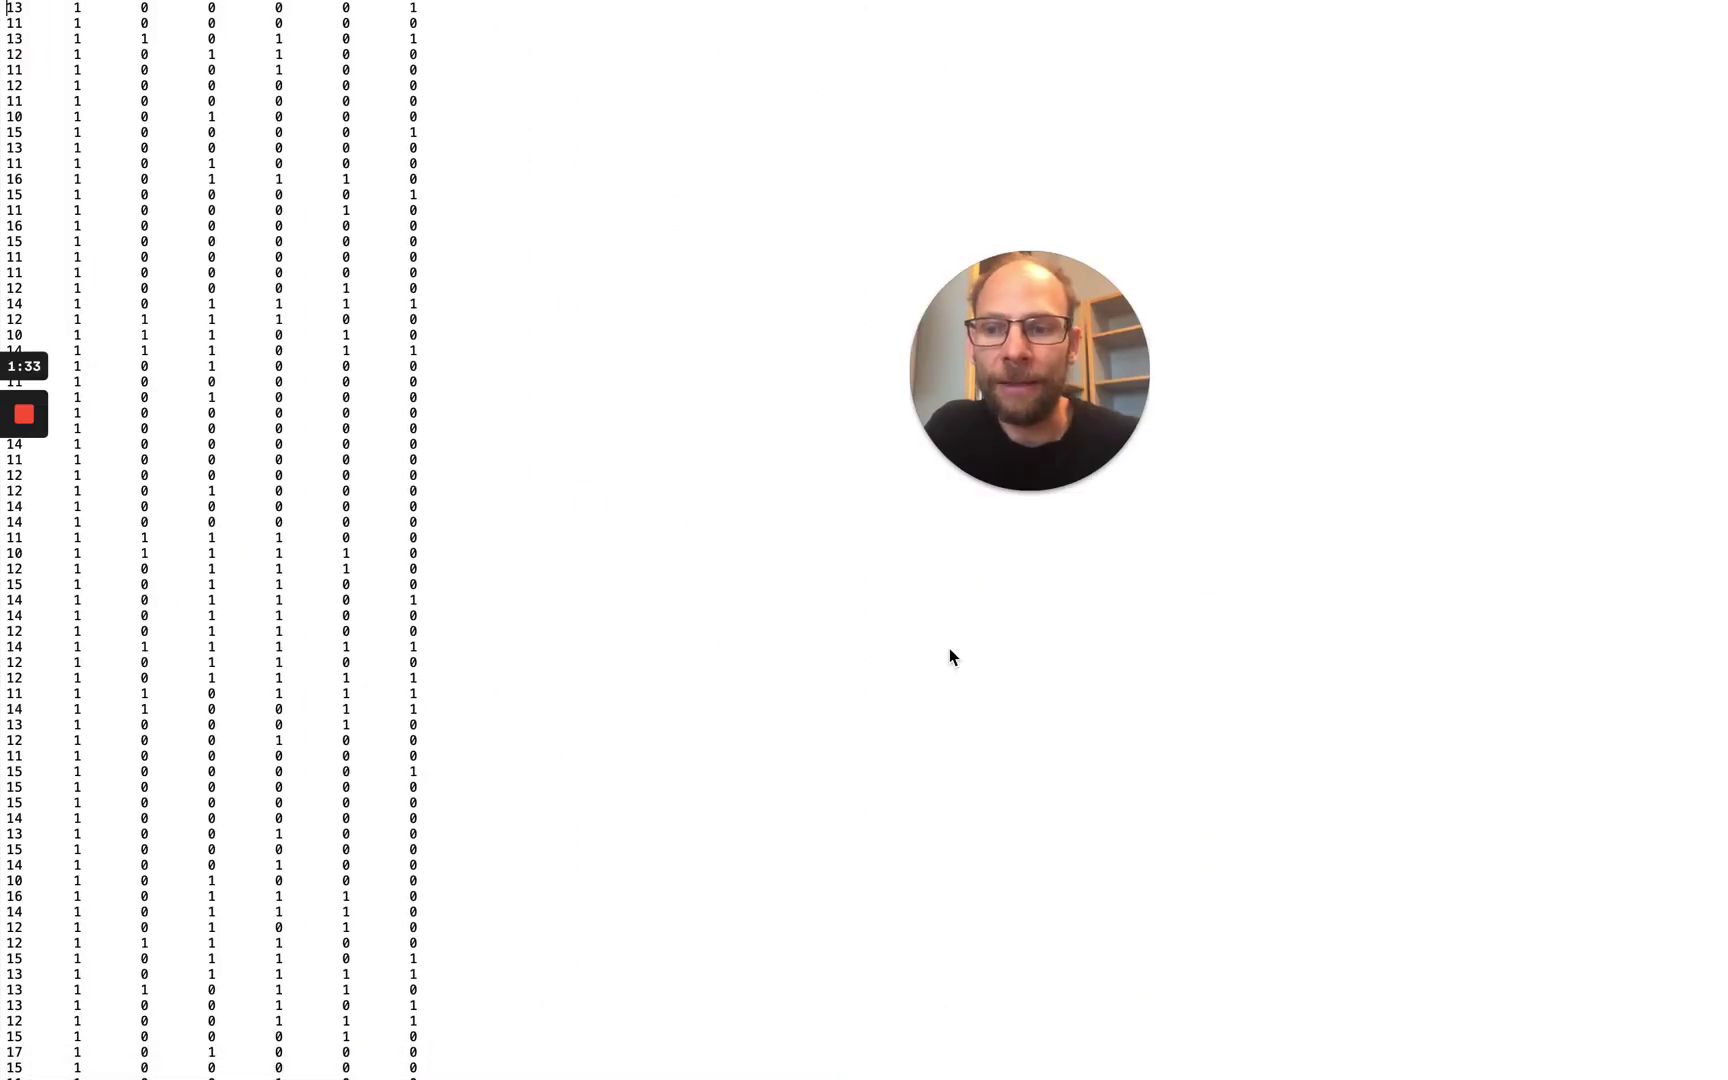
{"action": "key", "text": "super+Tab"}
{"action": "key", "text": "super+Tab"}
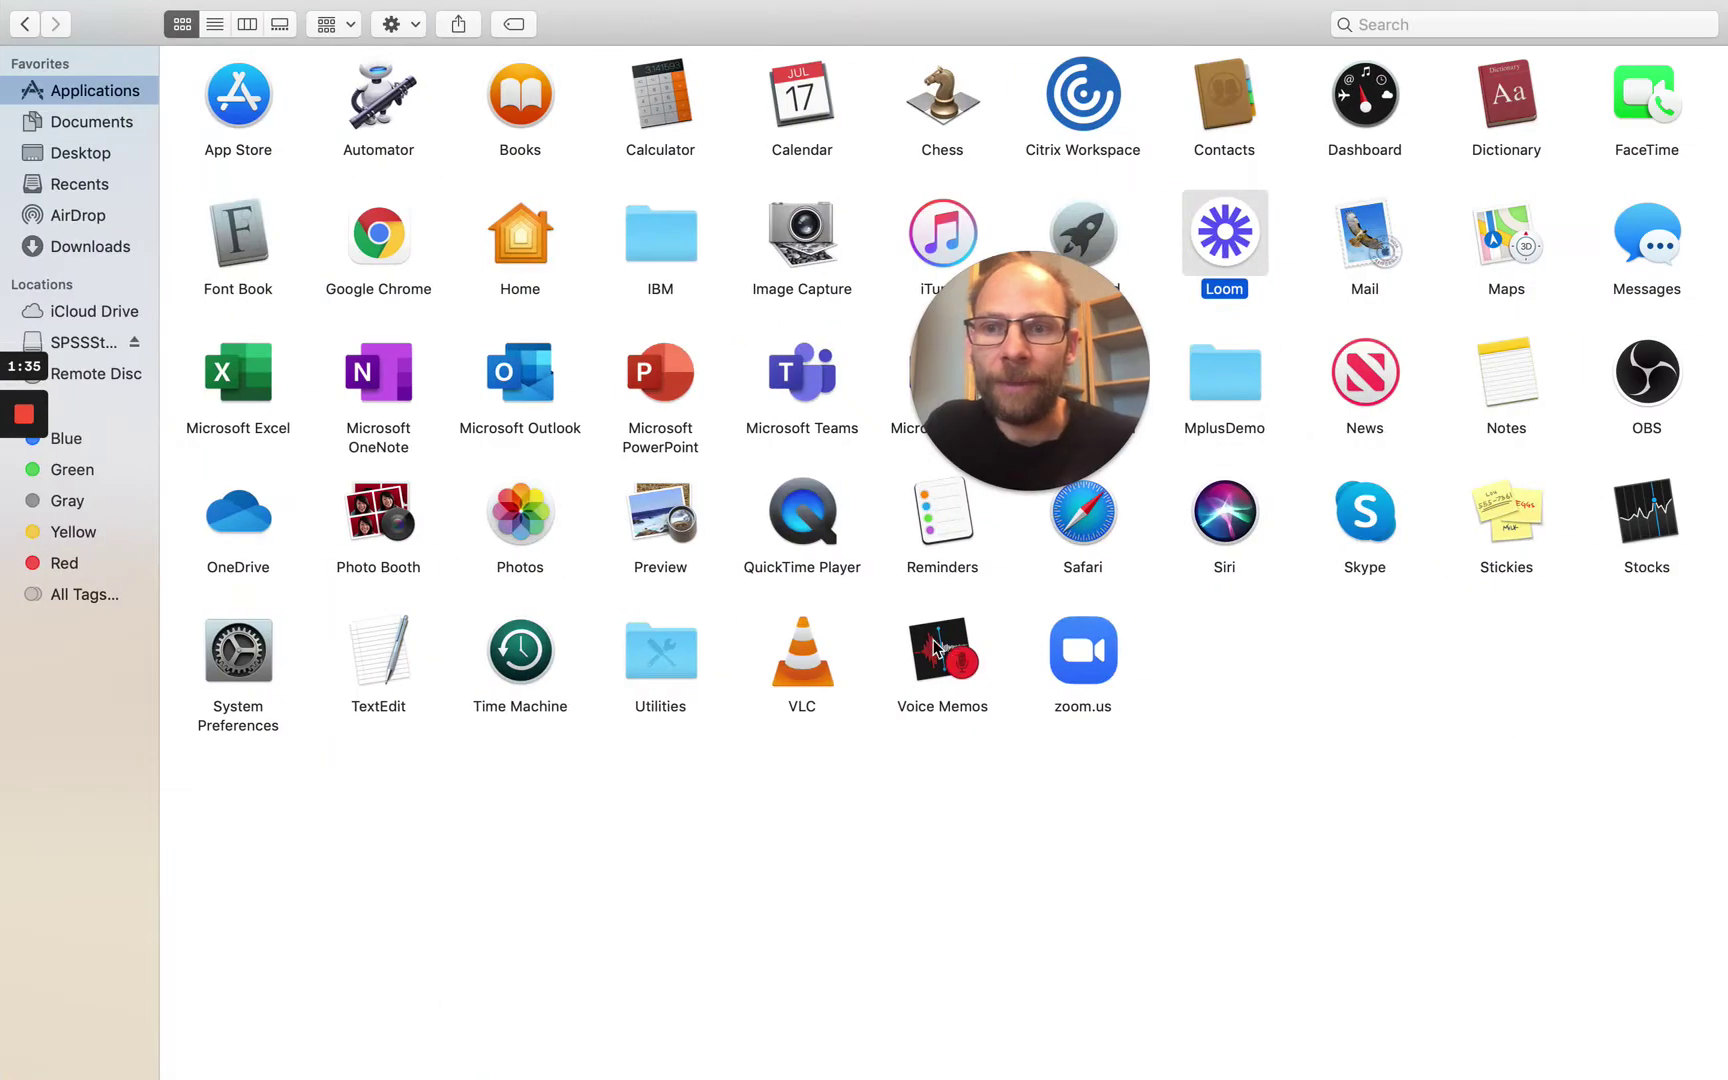
{"action": "left_click", "coordinate": [76, 155]}
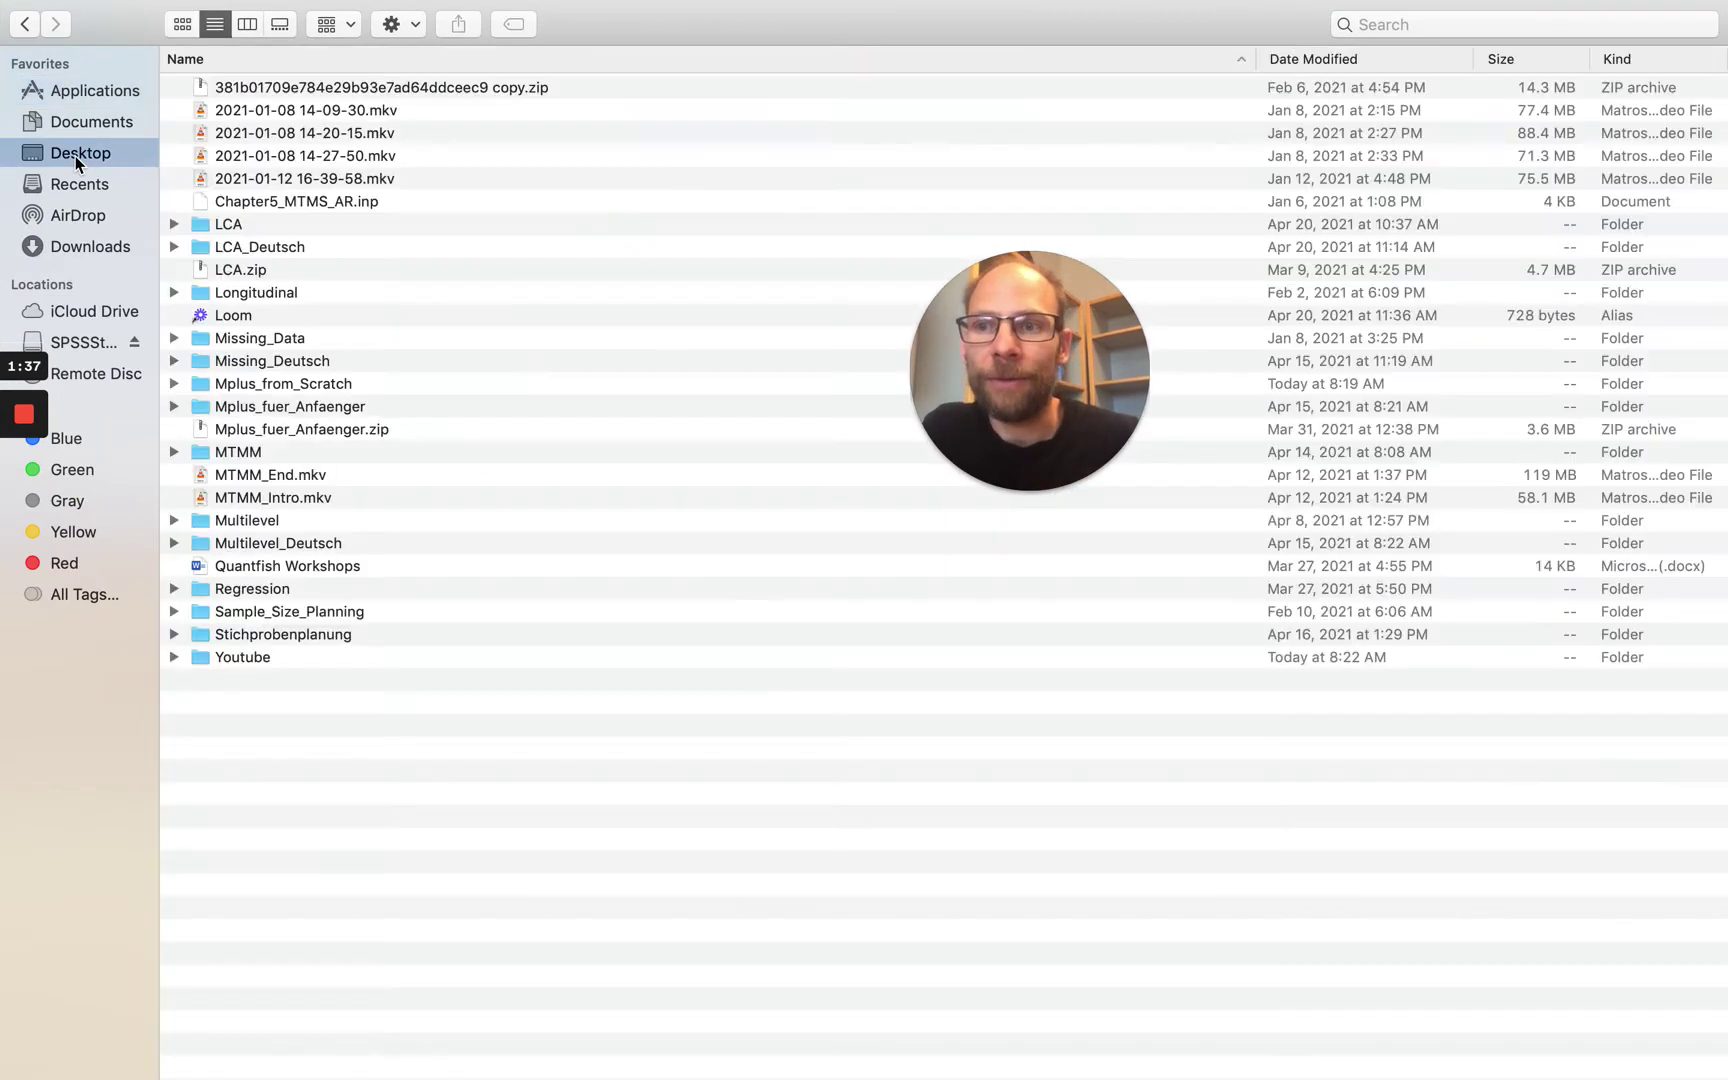
{"action": "double_click", "coordinate": [236, 662]}
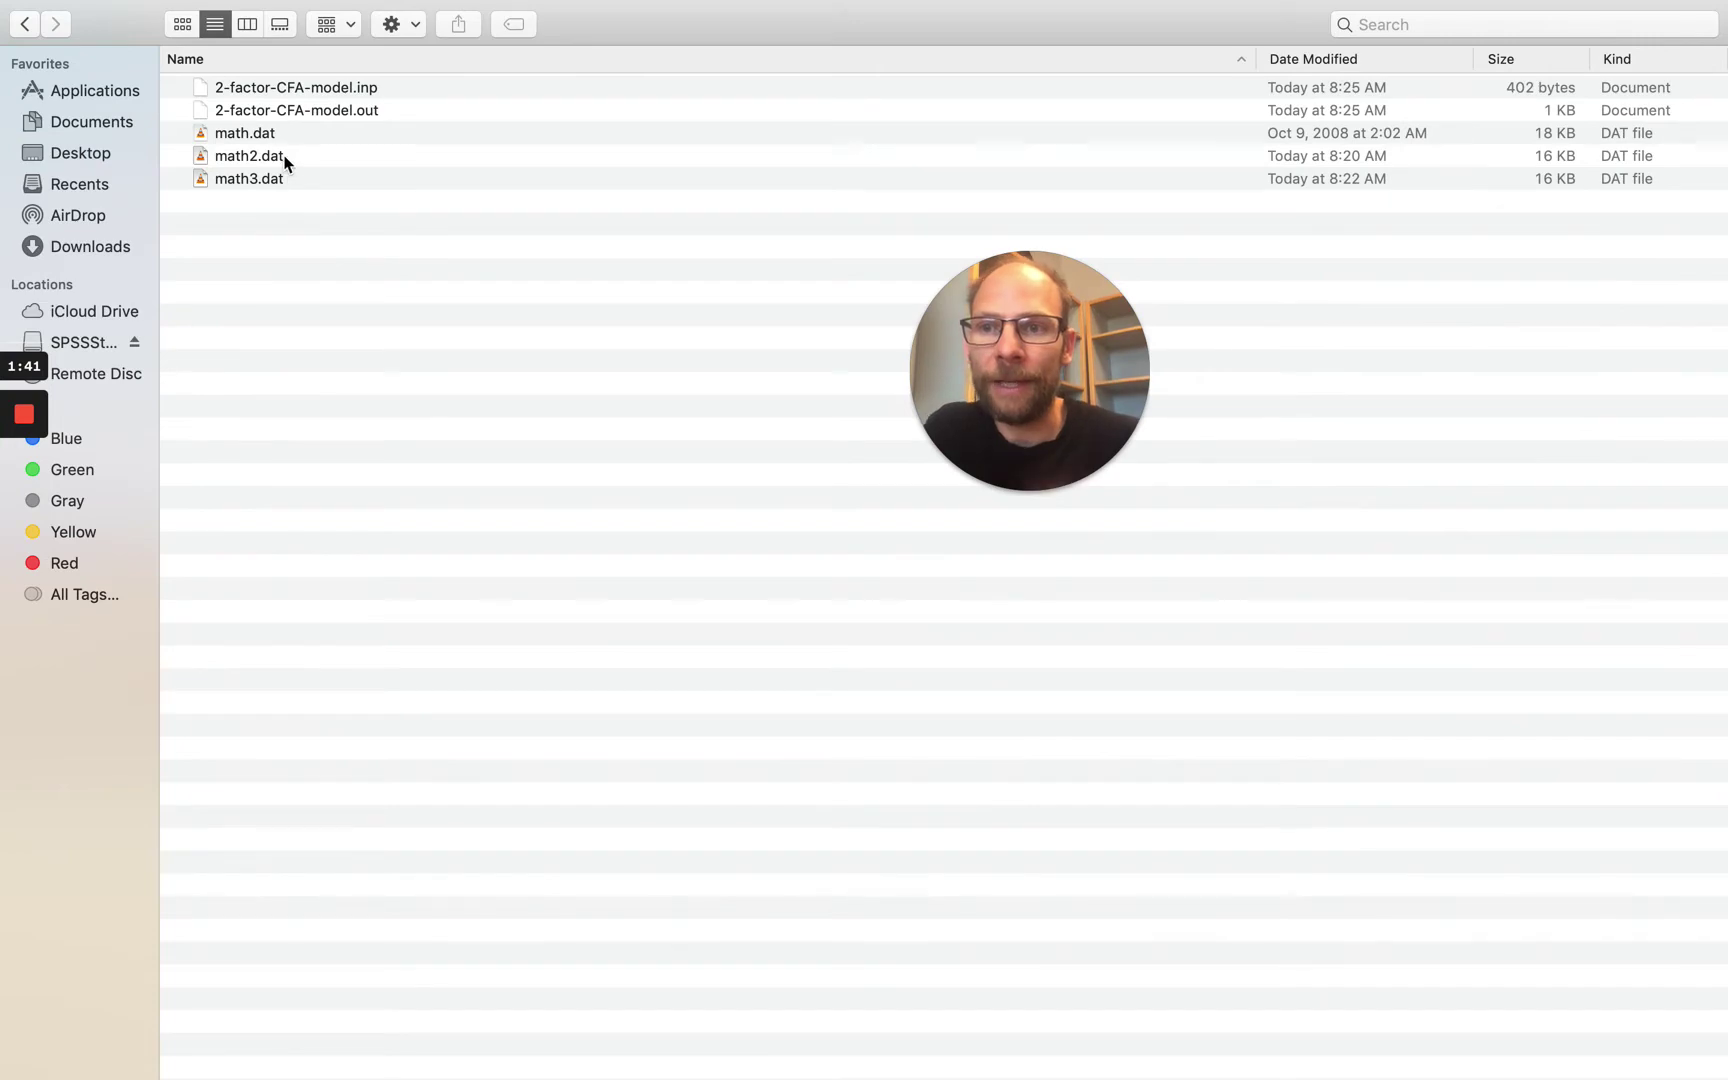
Step: Open math2.dat as plain text in TextEdit
{"action": "left_click", "coordinate": [283, 159]}
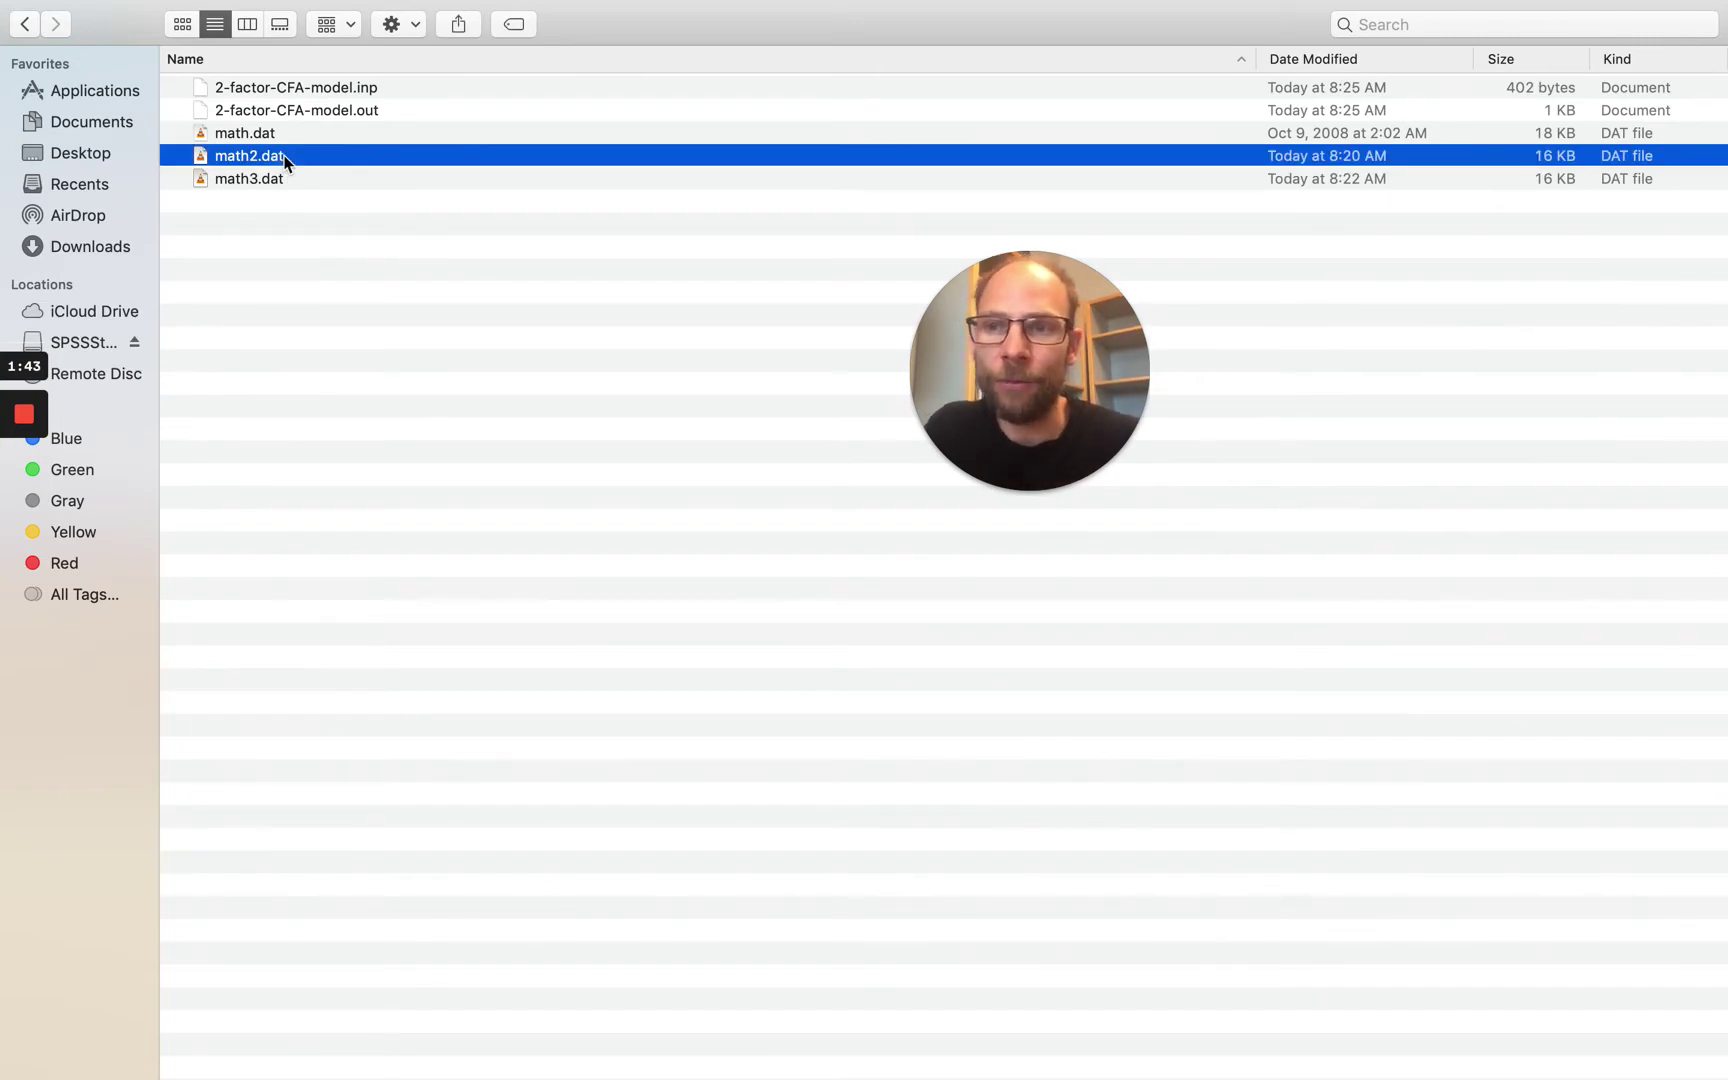
{"action": "right_click", "coordinate": [285, 162]}
{"action": "mouse_move", "coordinate": [580, 189]}
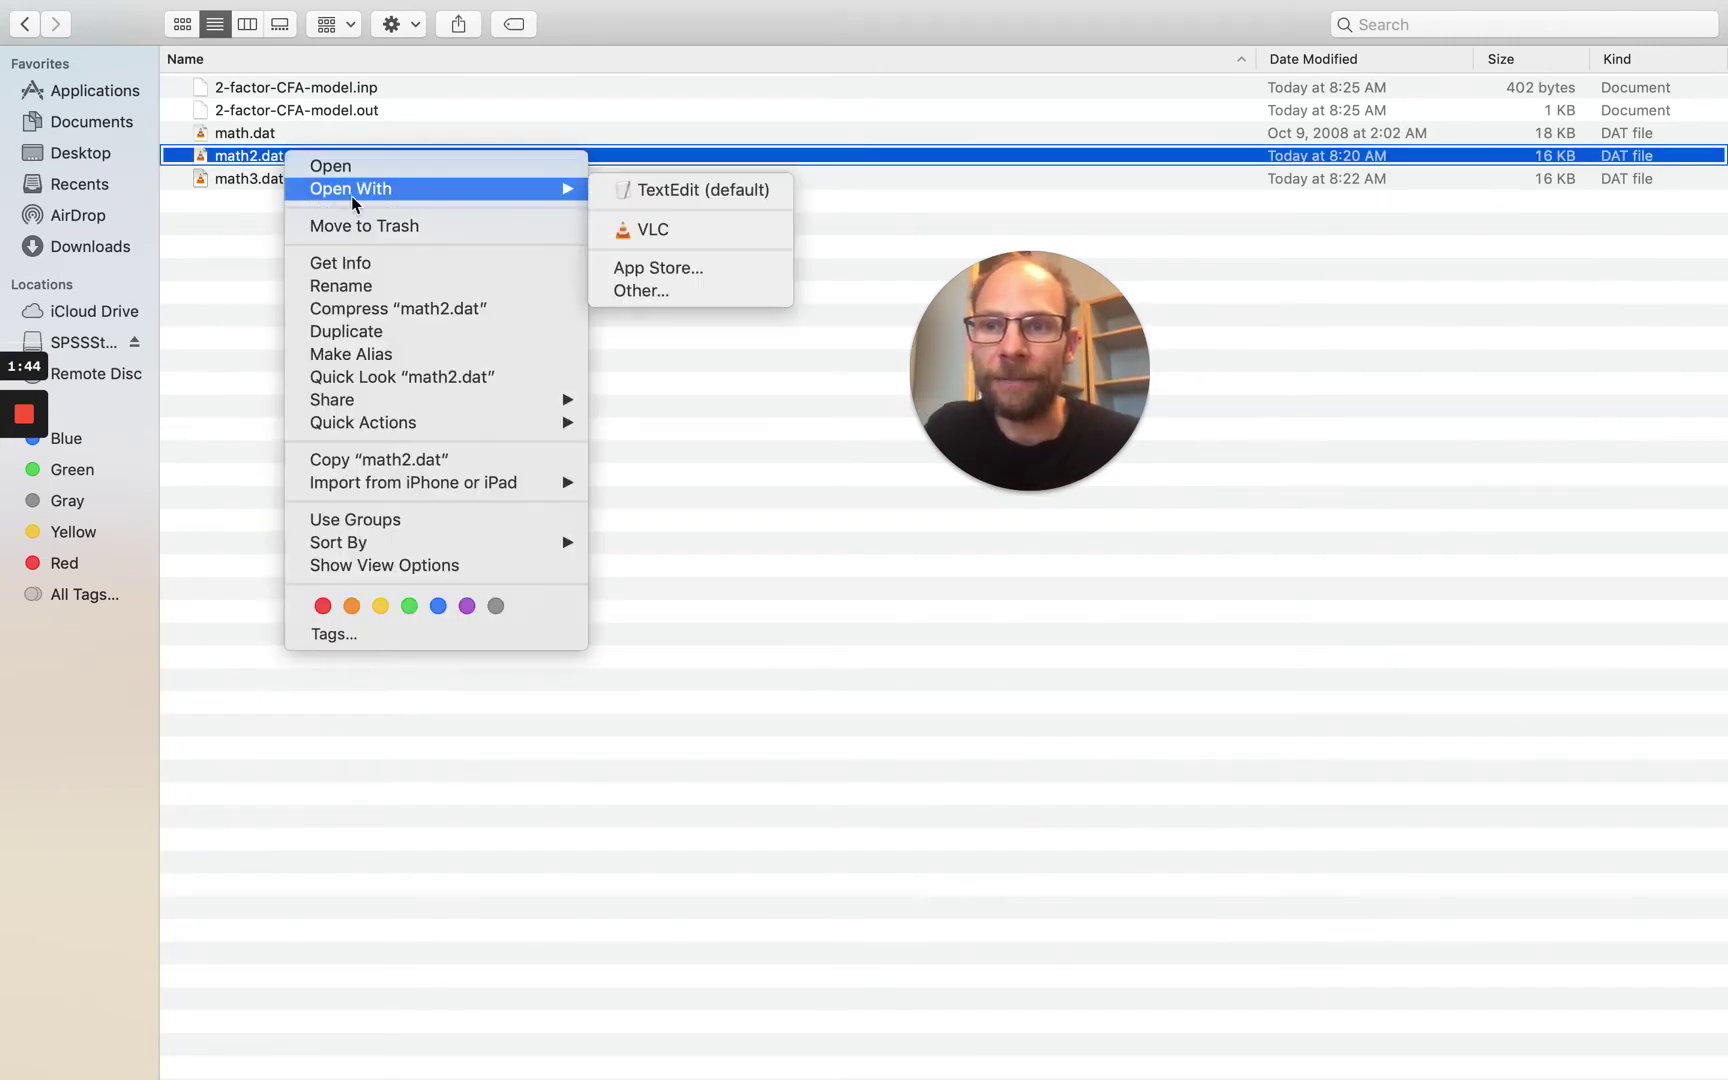
{"action": "left_click", "coordinate": [633, 190]}
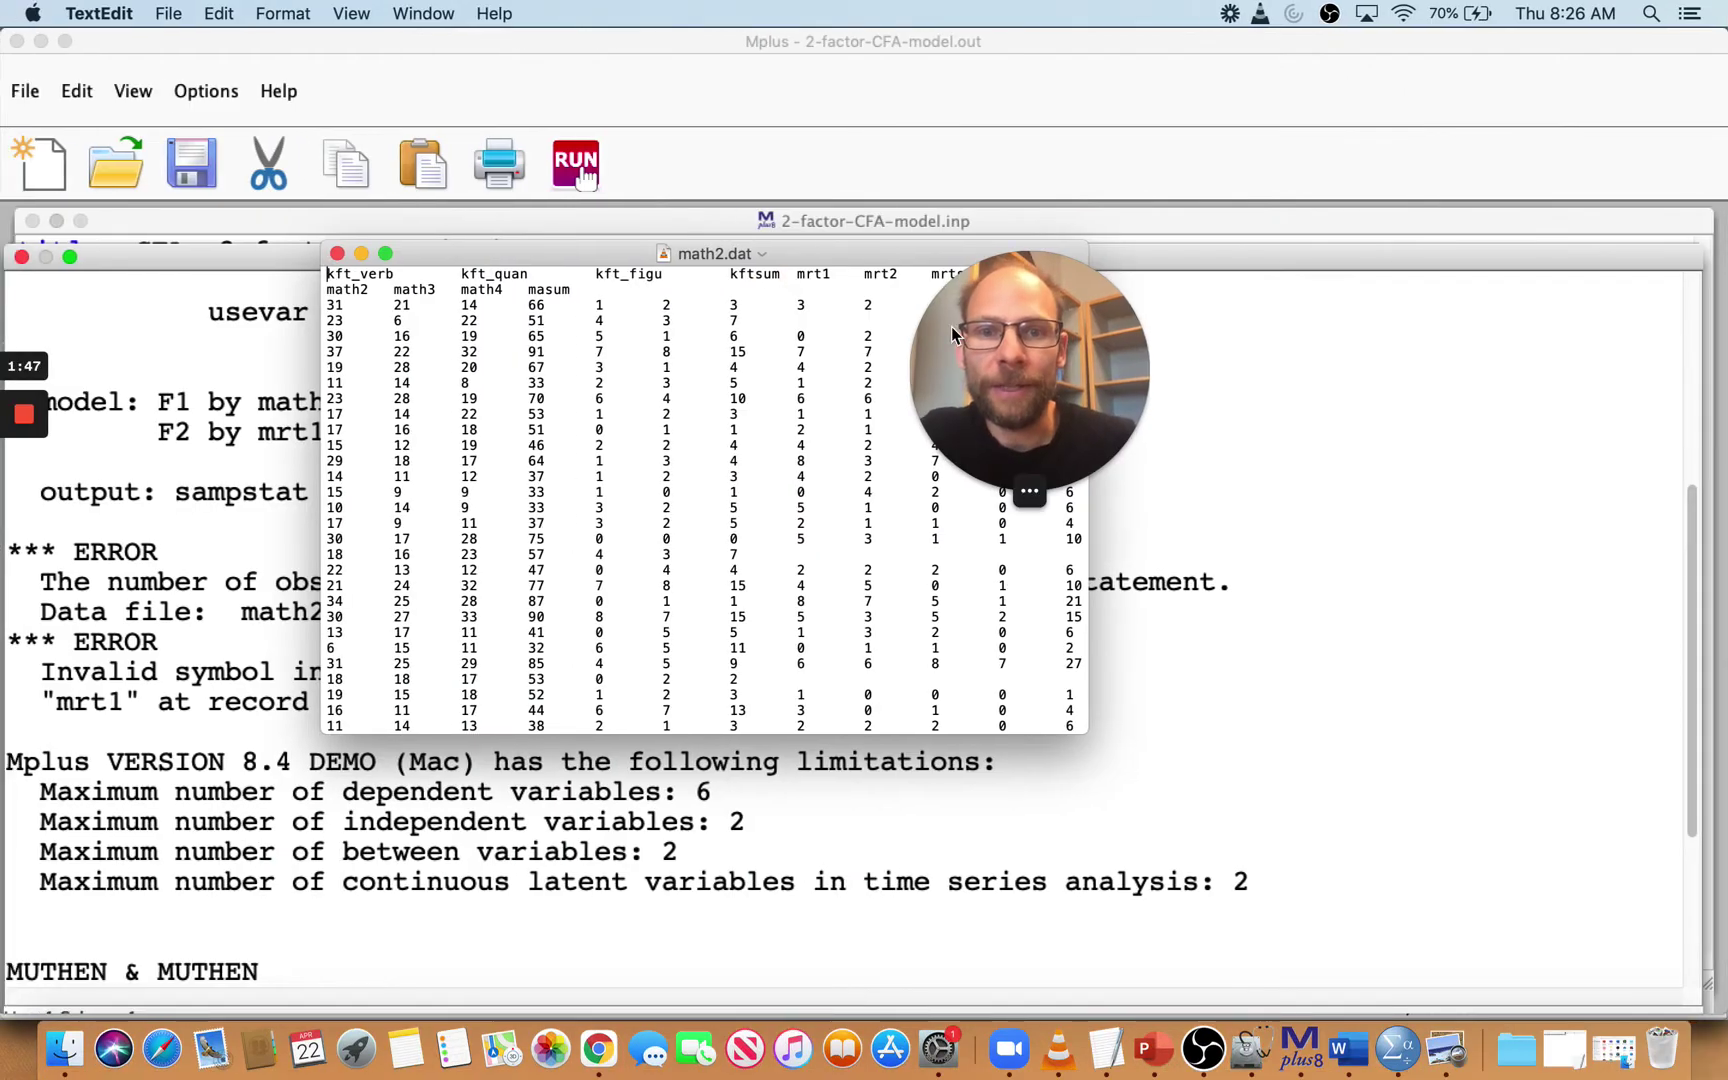
Step: Highlight the variable-name header text at the top of math2.dat
{"action": "left_click_drag", "start_coordinate": [950, 325], "coordinate": [1238, 324]}
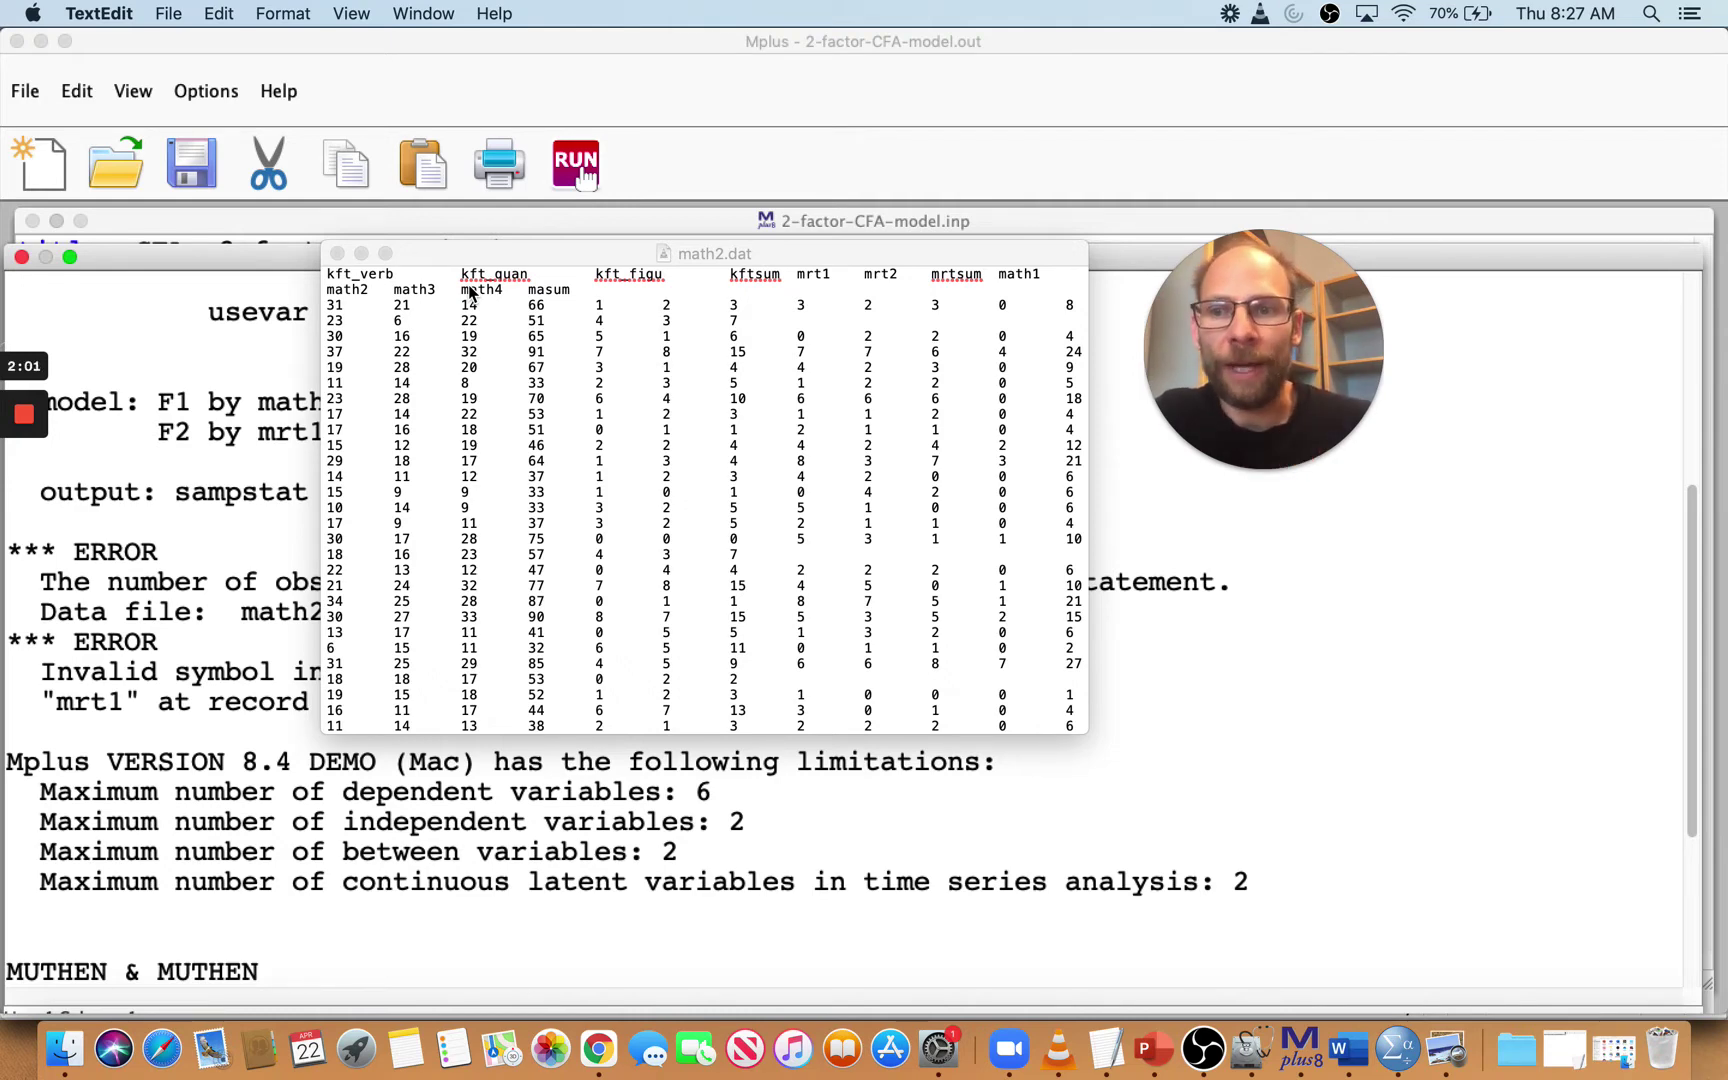
Step: Change the input file's data line from math2.dat to math3.dat
{"action": "left_click", "coordinate": [22, 257]}
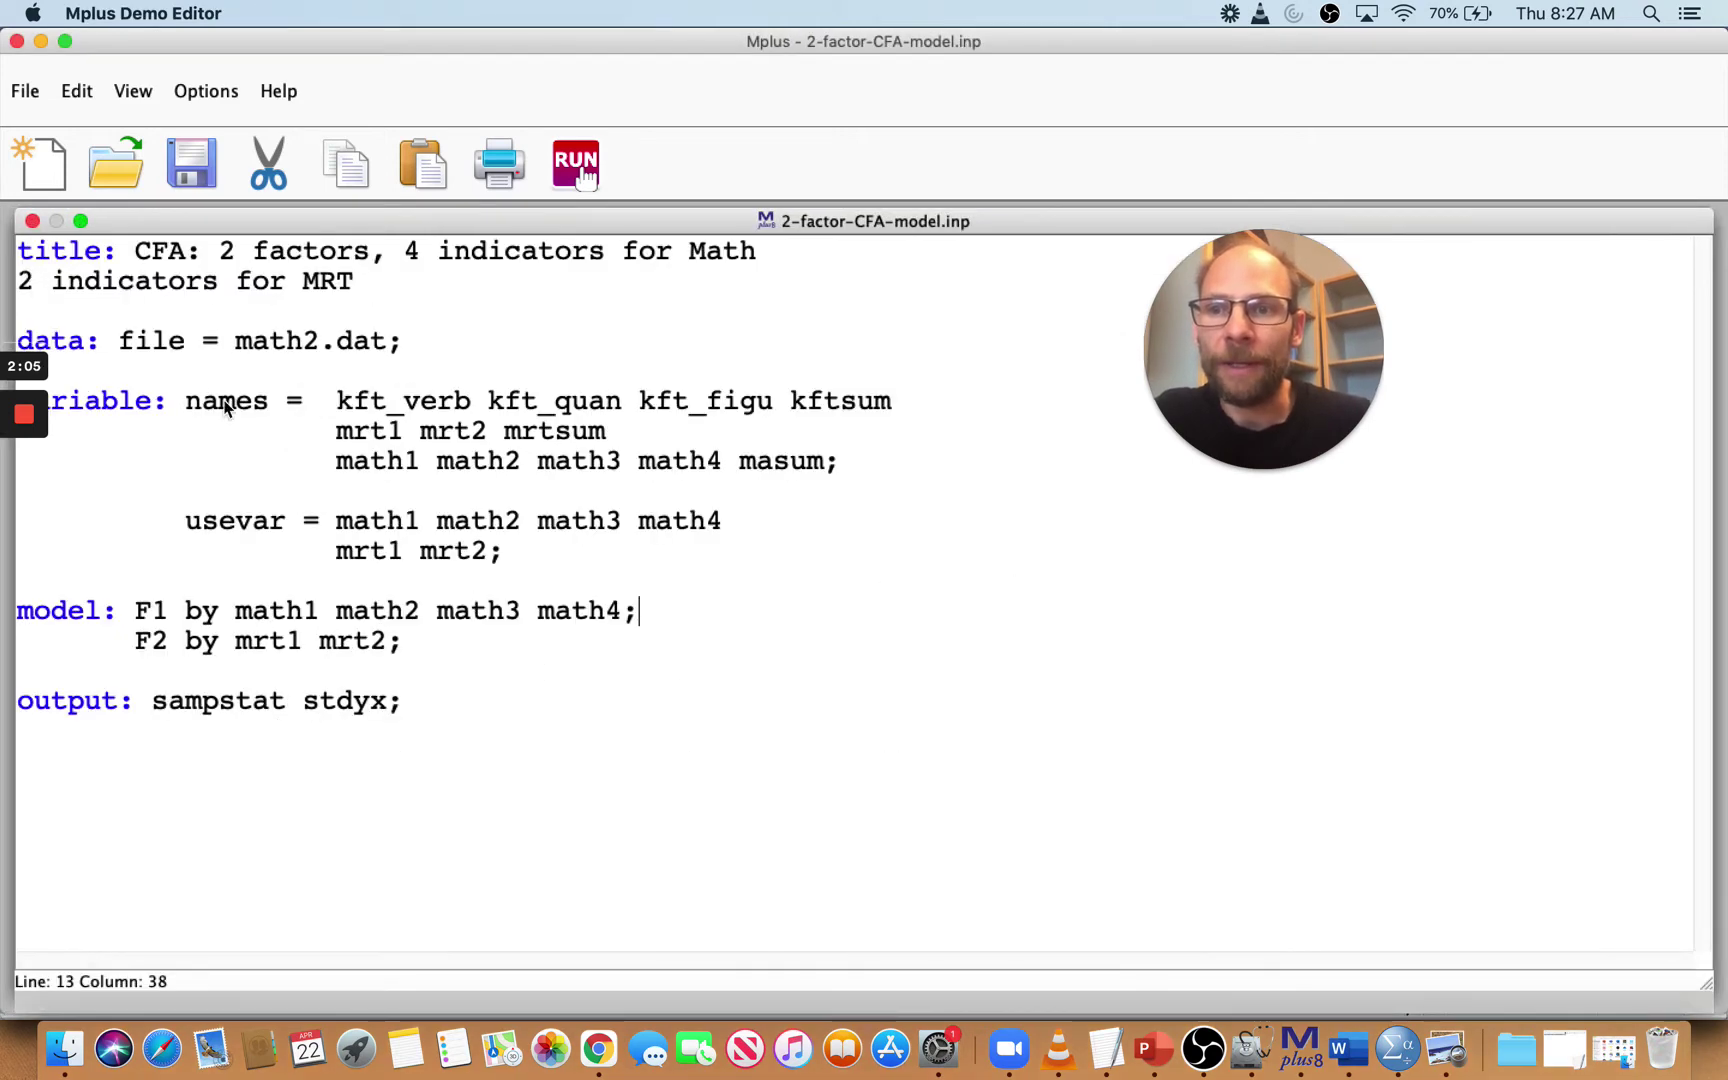
{"action": "left_click", "coordinate": [316, 348]}
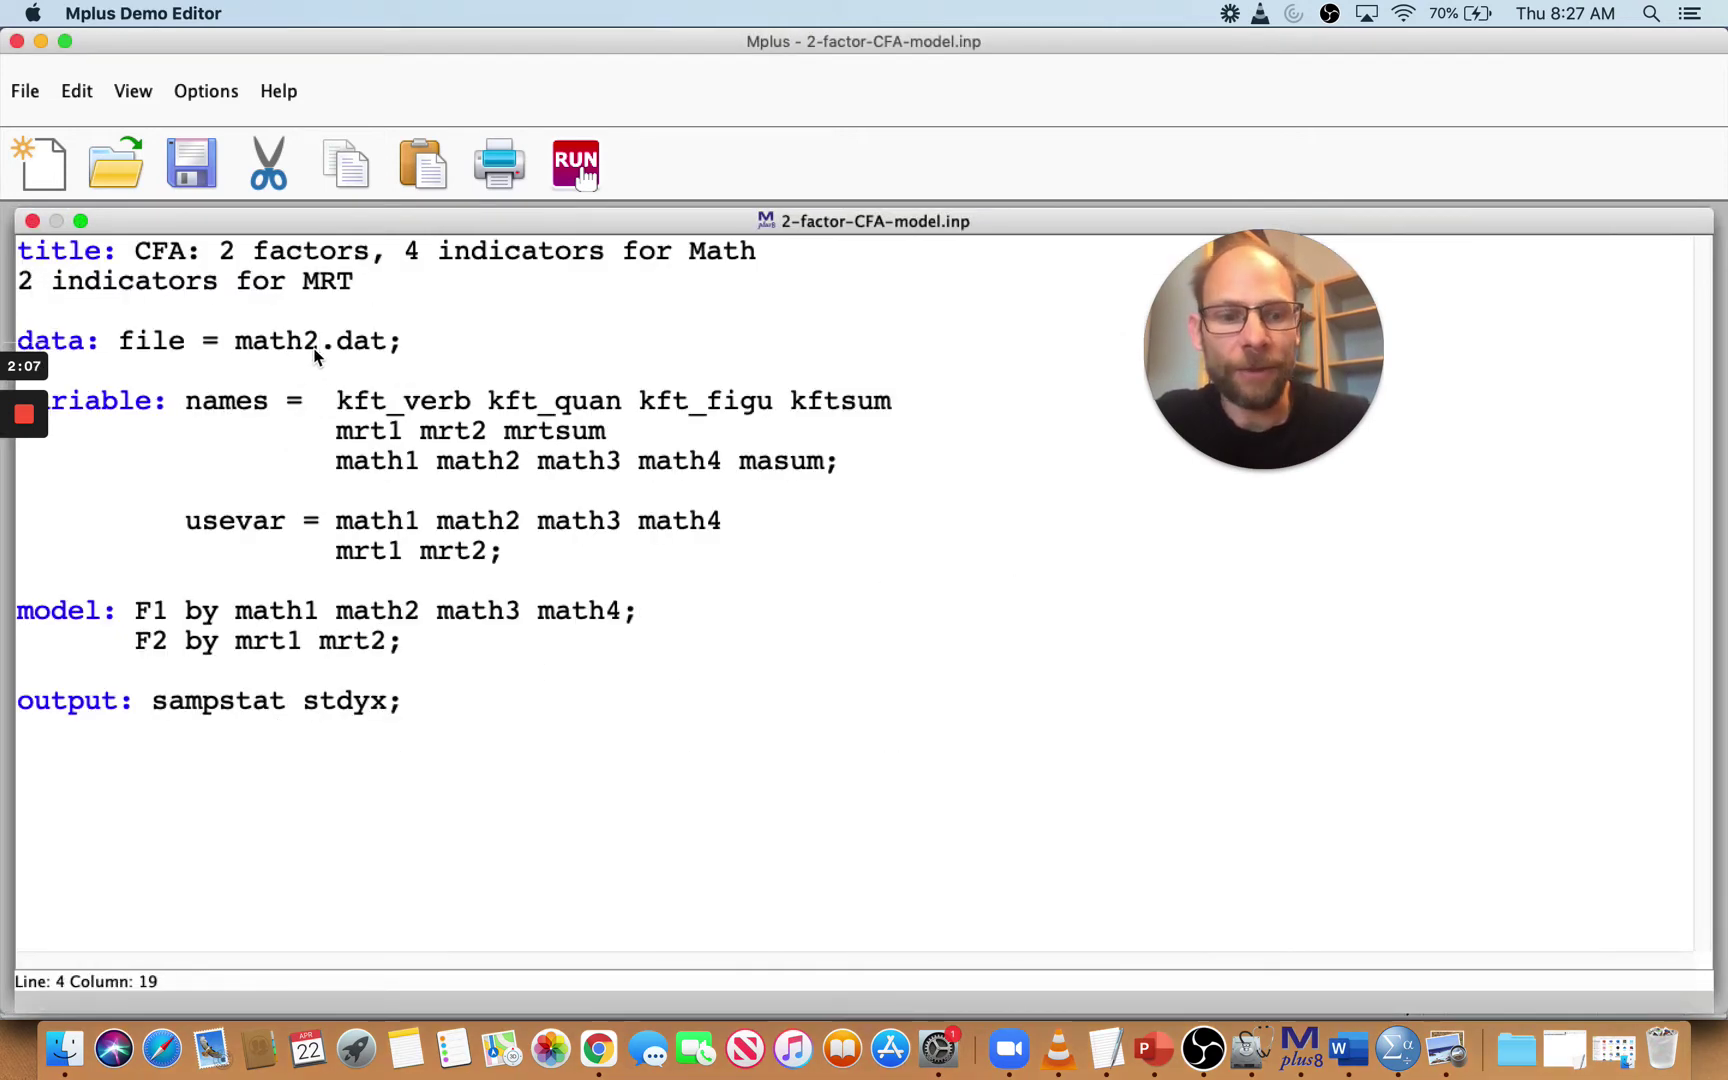
{"action": "key", "text": "BackSpace"}
{"action": "type", "text": "3"}
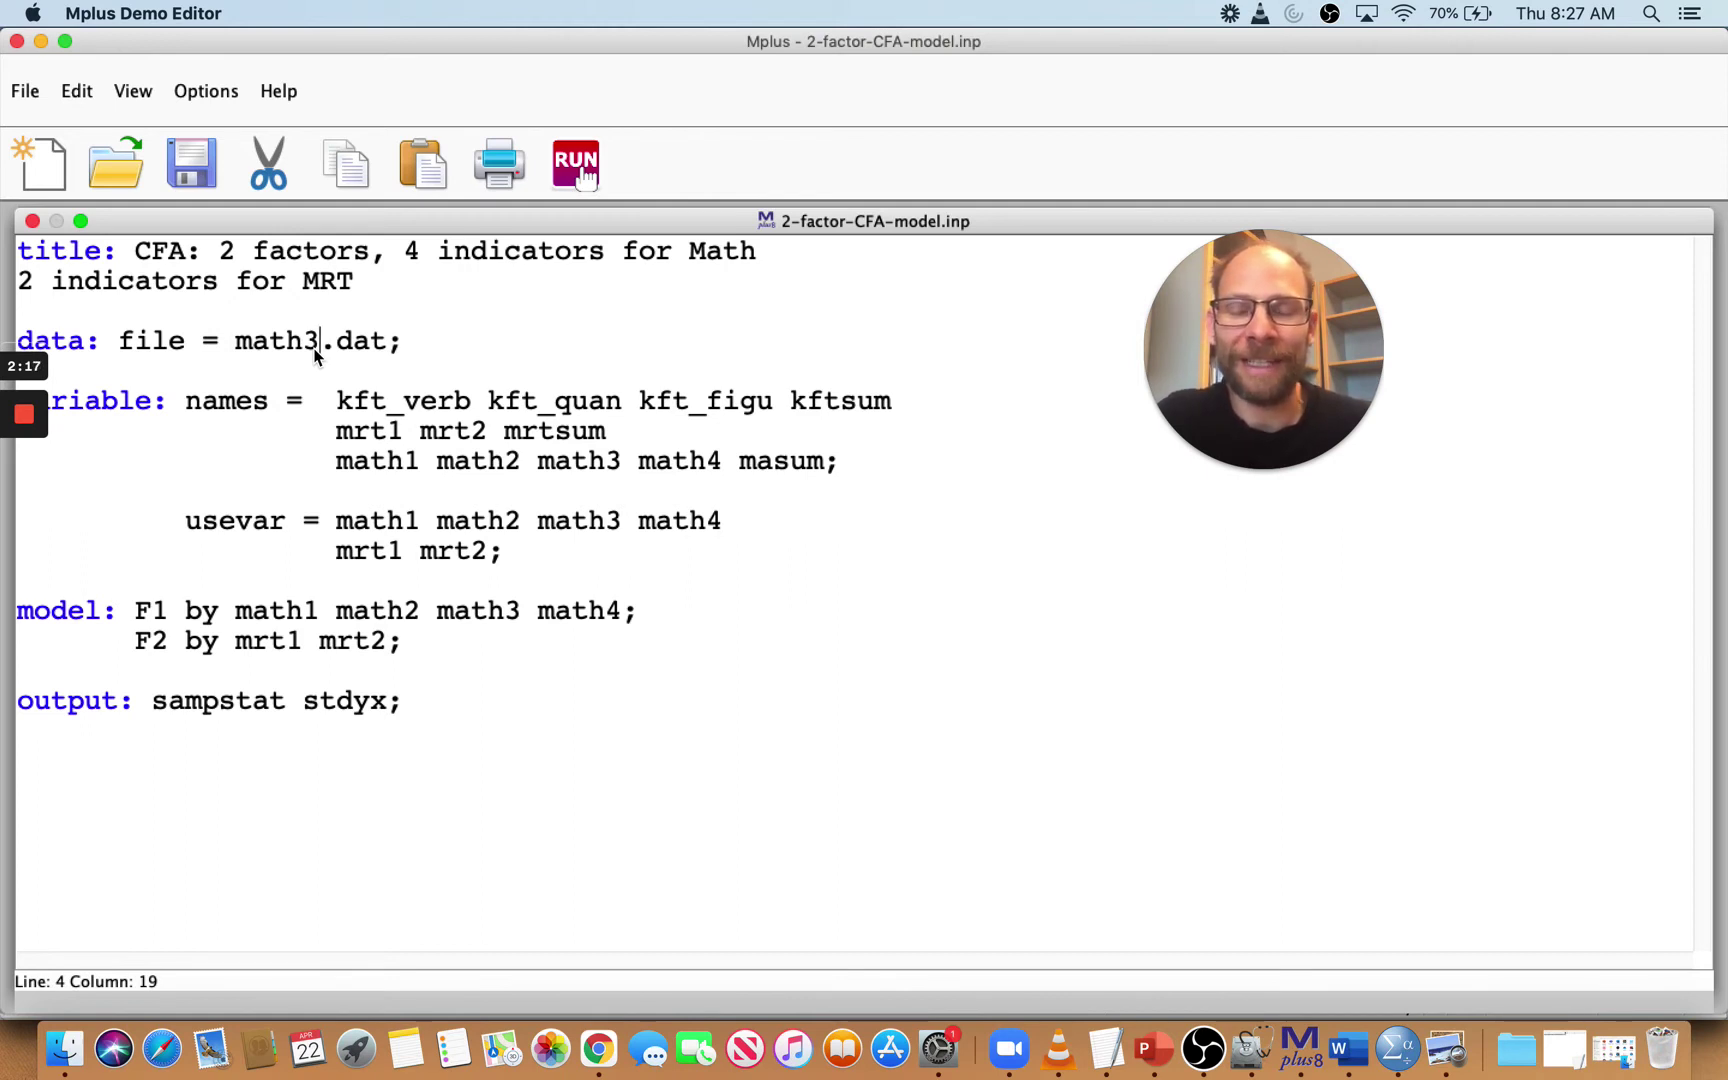
Step: Save and rerun the edited model, then scroll to the unexpected end-of-file error
{"action": "left_click", "coordinate": [586, 172]}
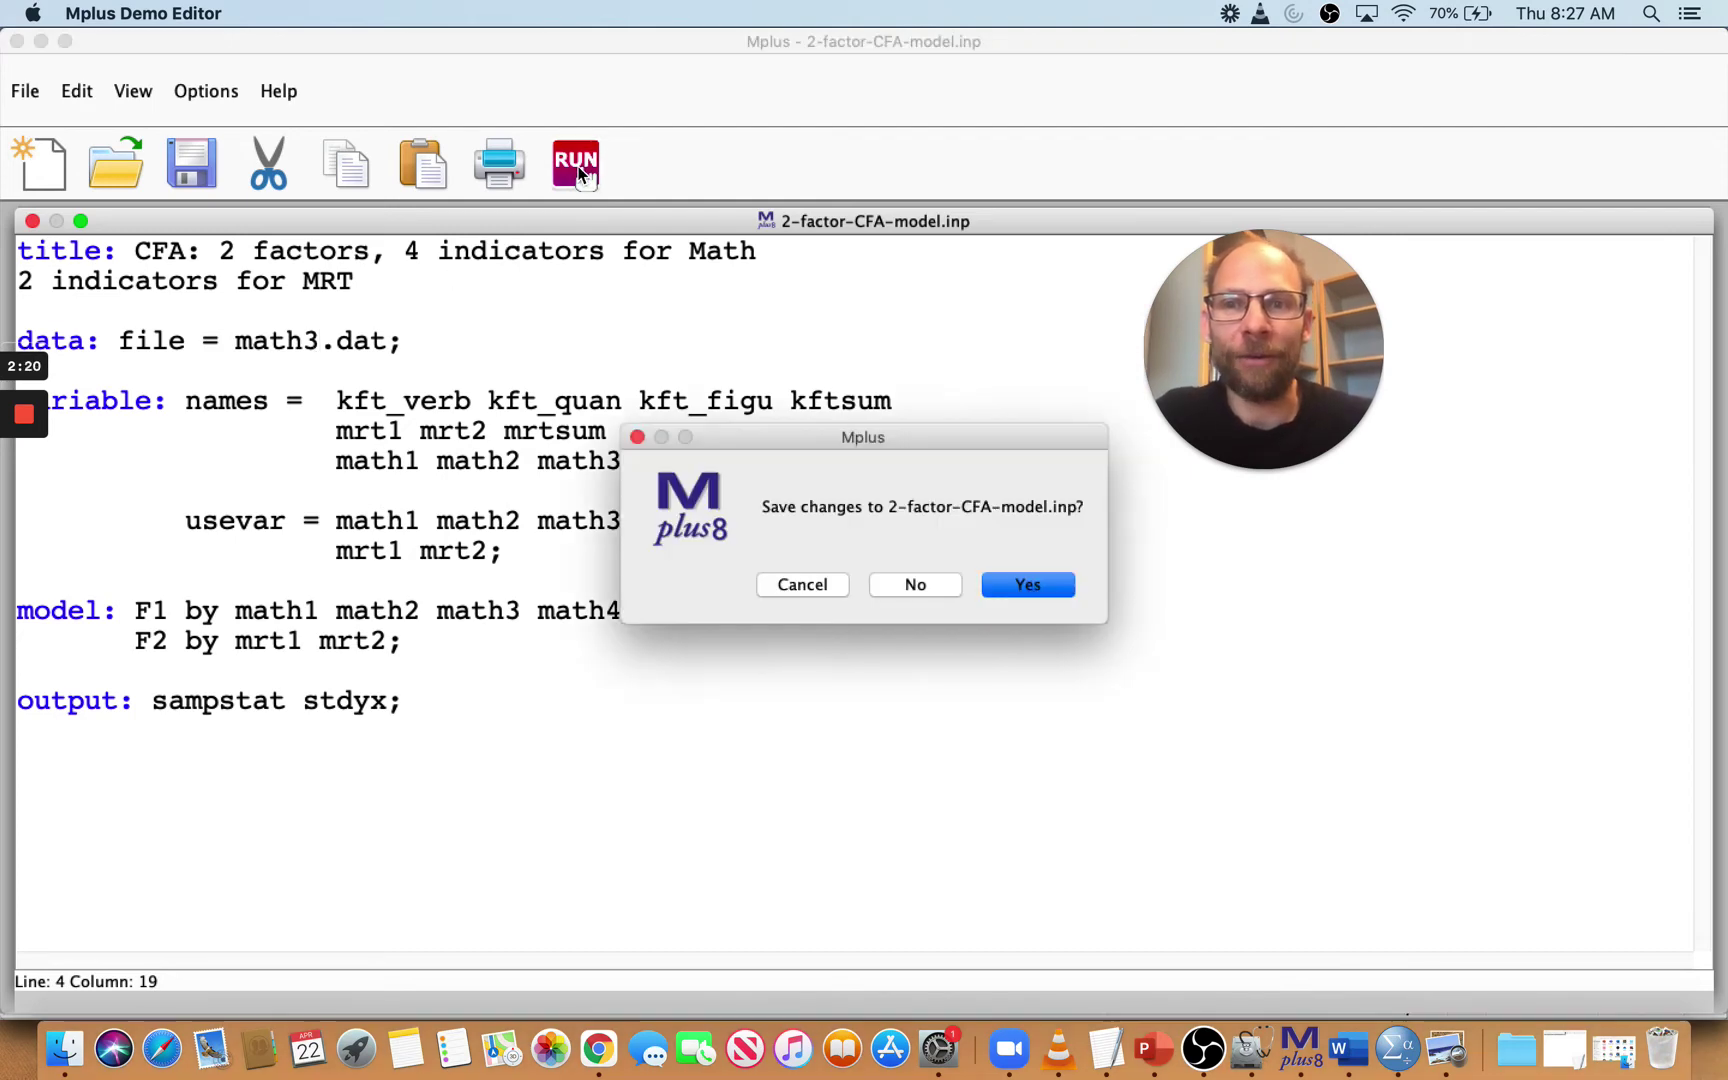
{"action": "left_click", "coordinate": [1018, 592]}
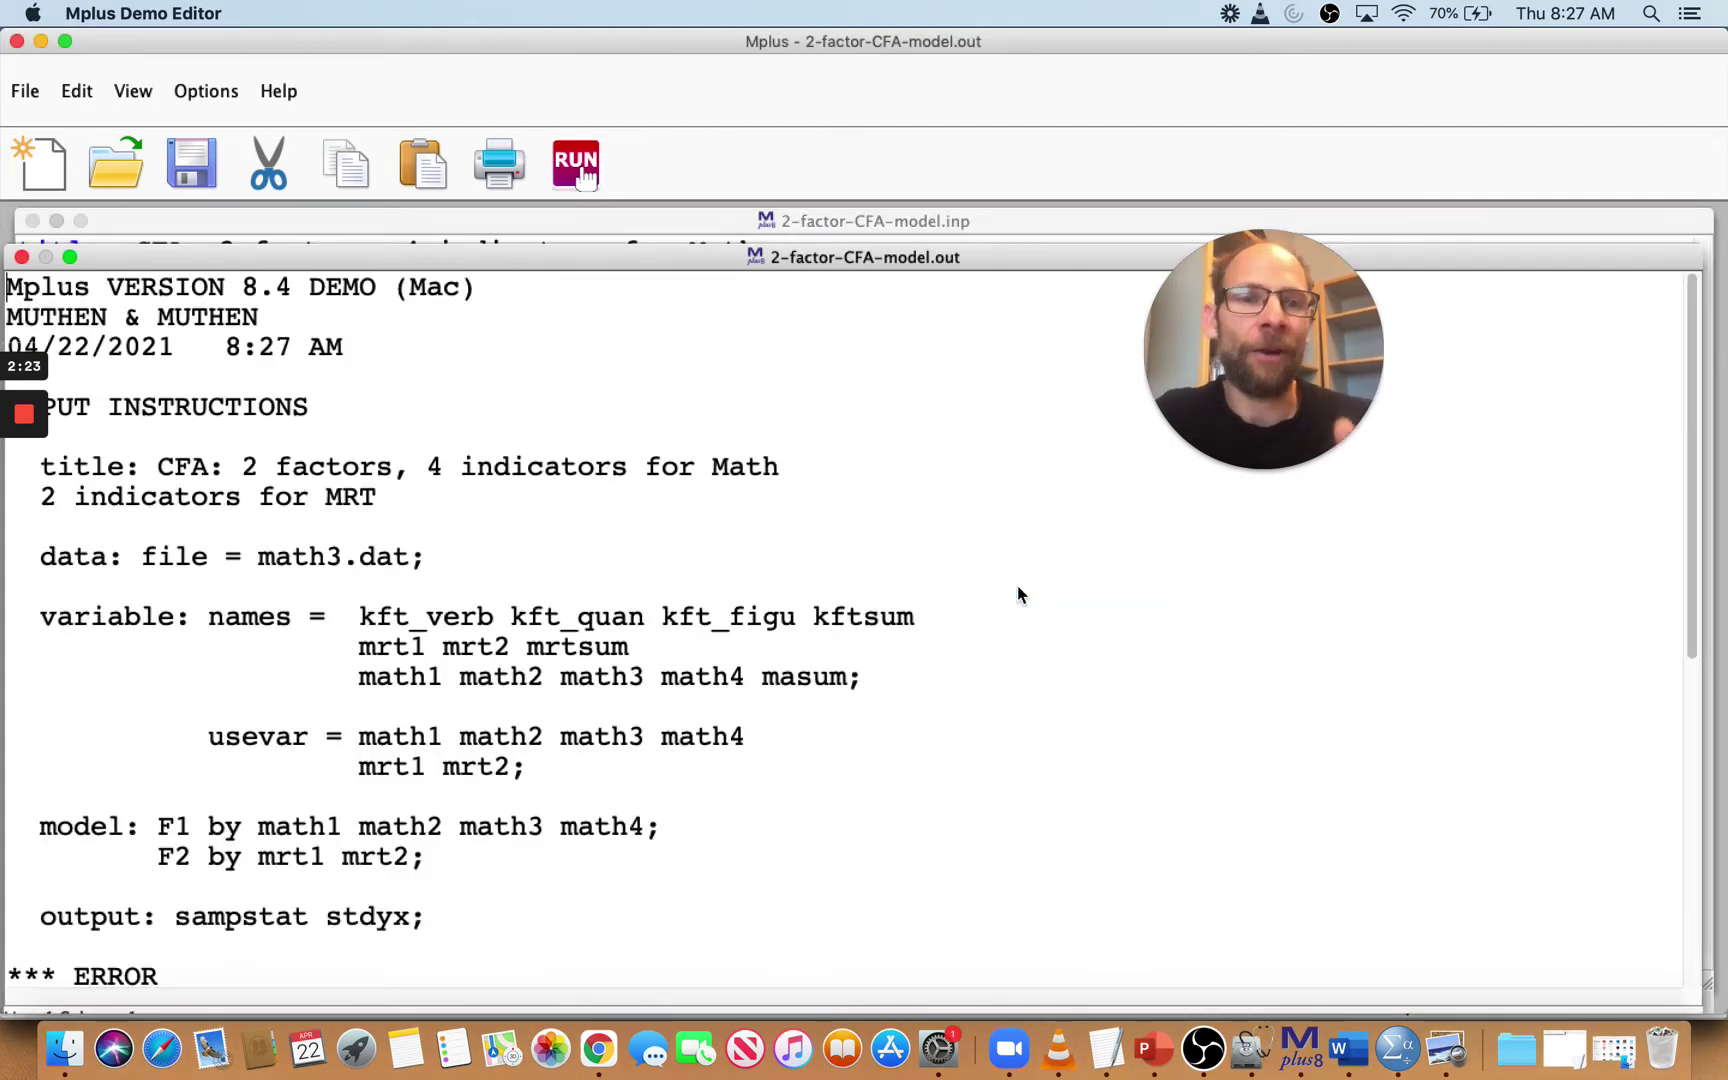
{"action": "scroll", "coordinate": [1018, 595], "scroll_direction": "down", "scroll_amount": 5}
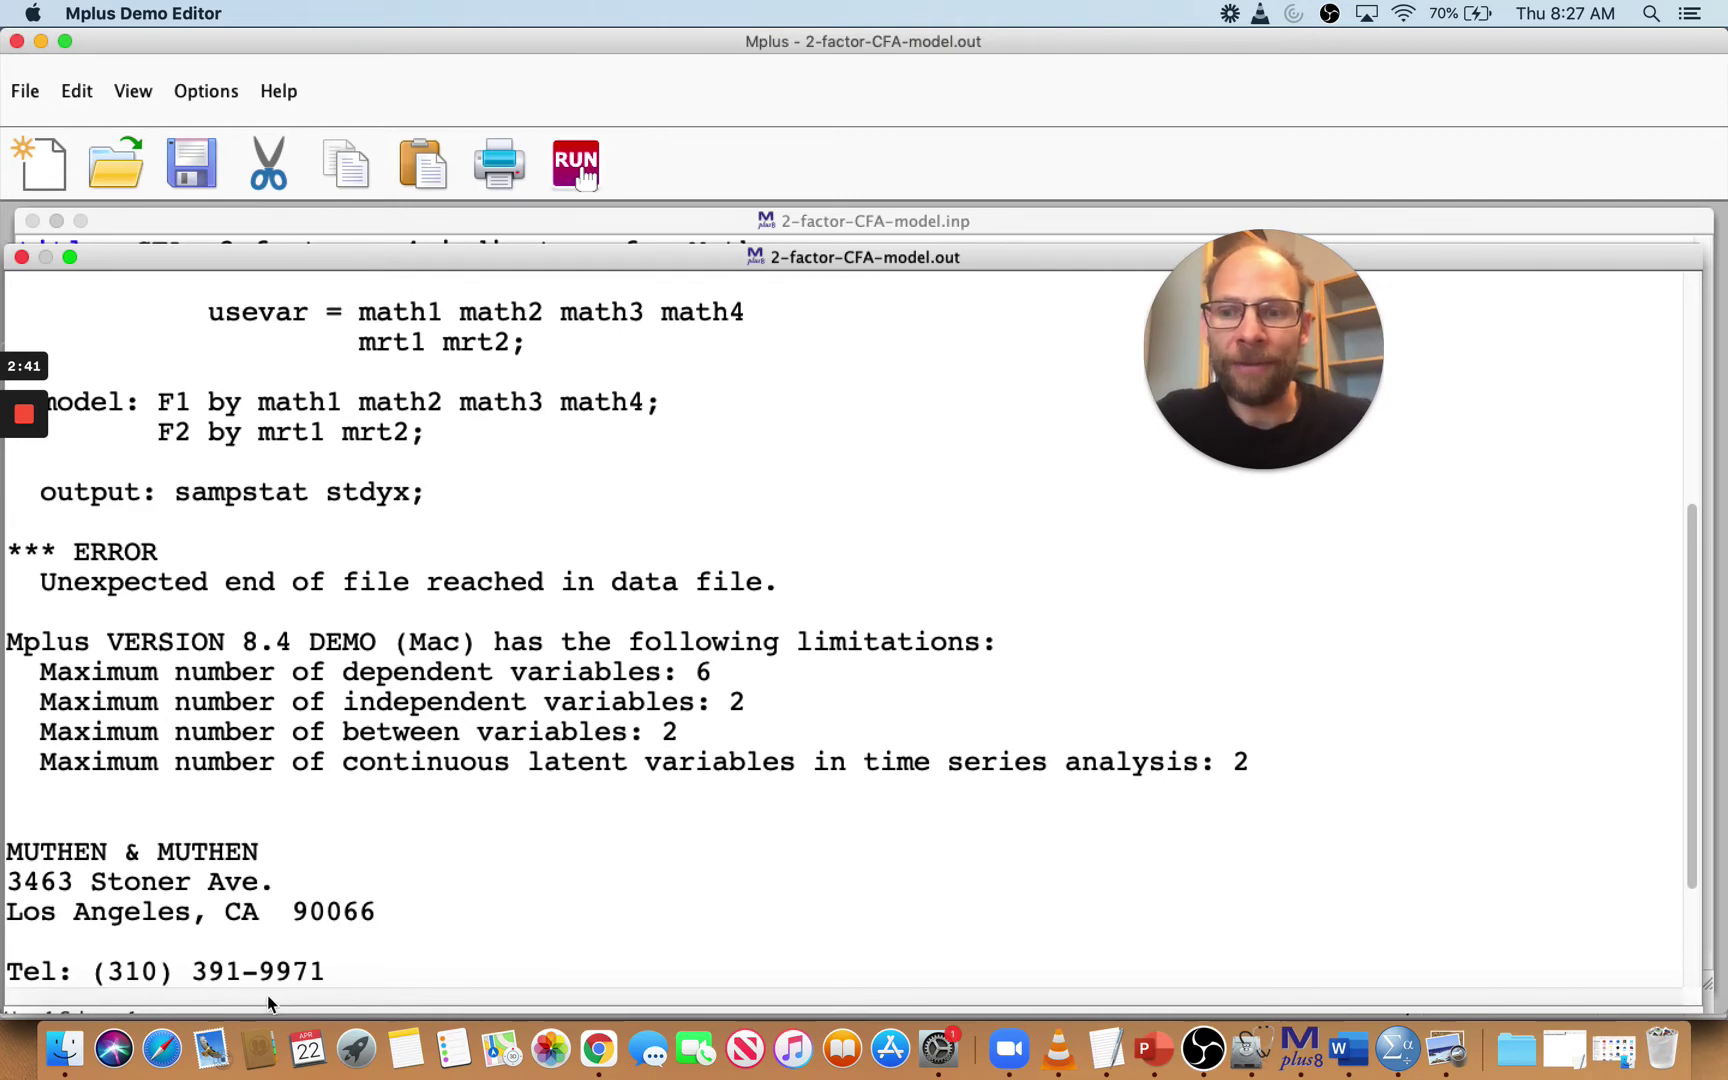
Step: Open math3.dat from the Youtube folder in TextEdit
{"action": "left_click", "coordinate": [64, 1048]}
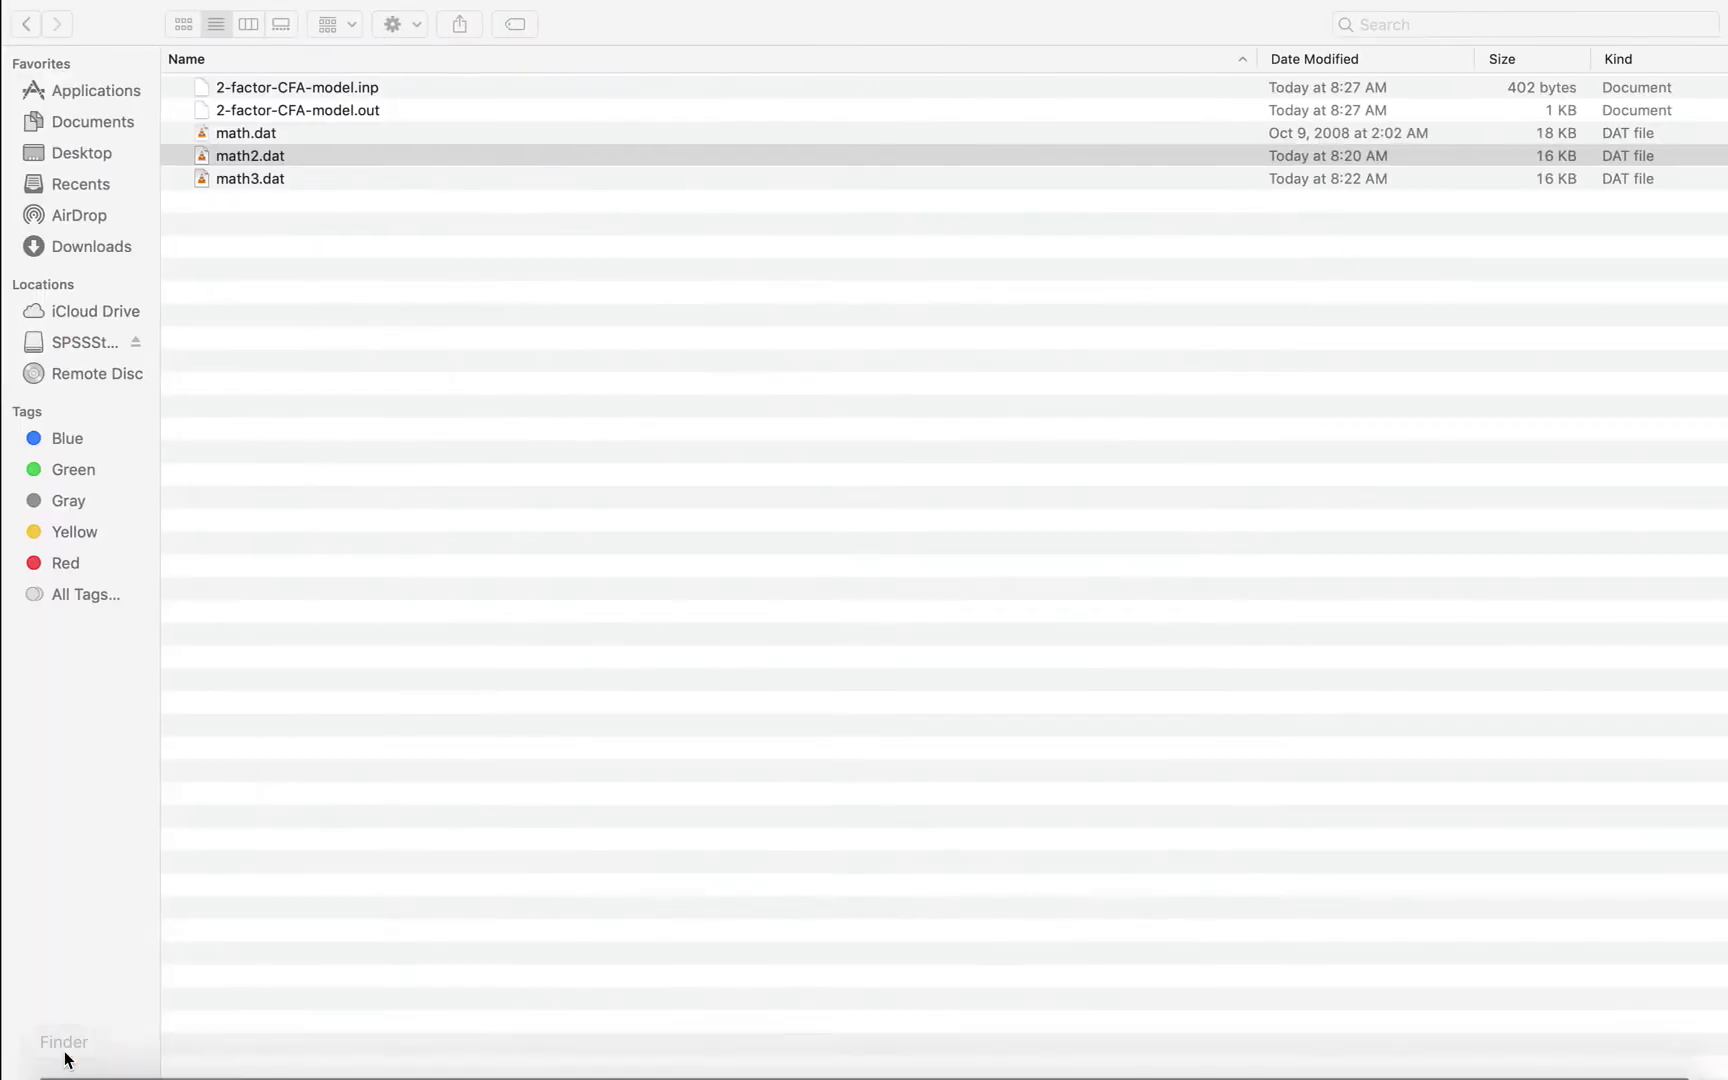
{"action": "left_click", "coordinate": [257, 184]}
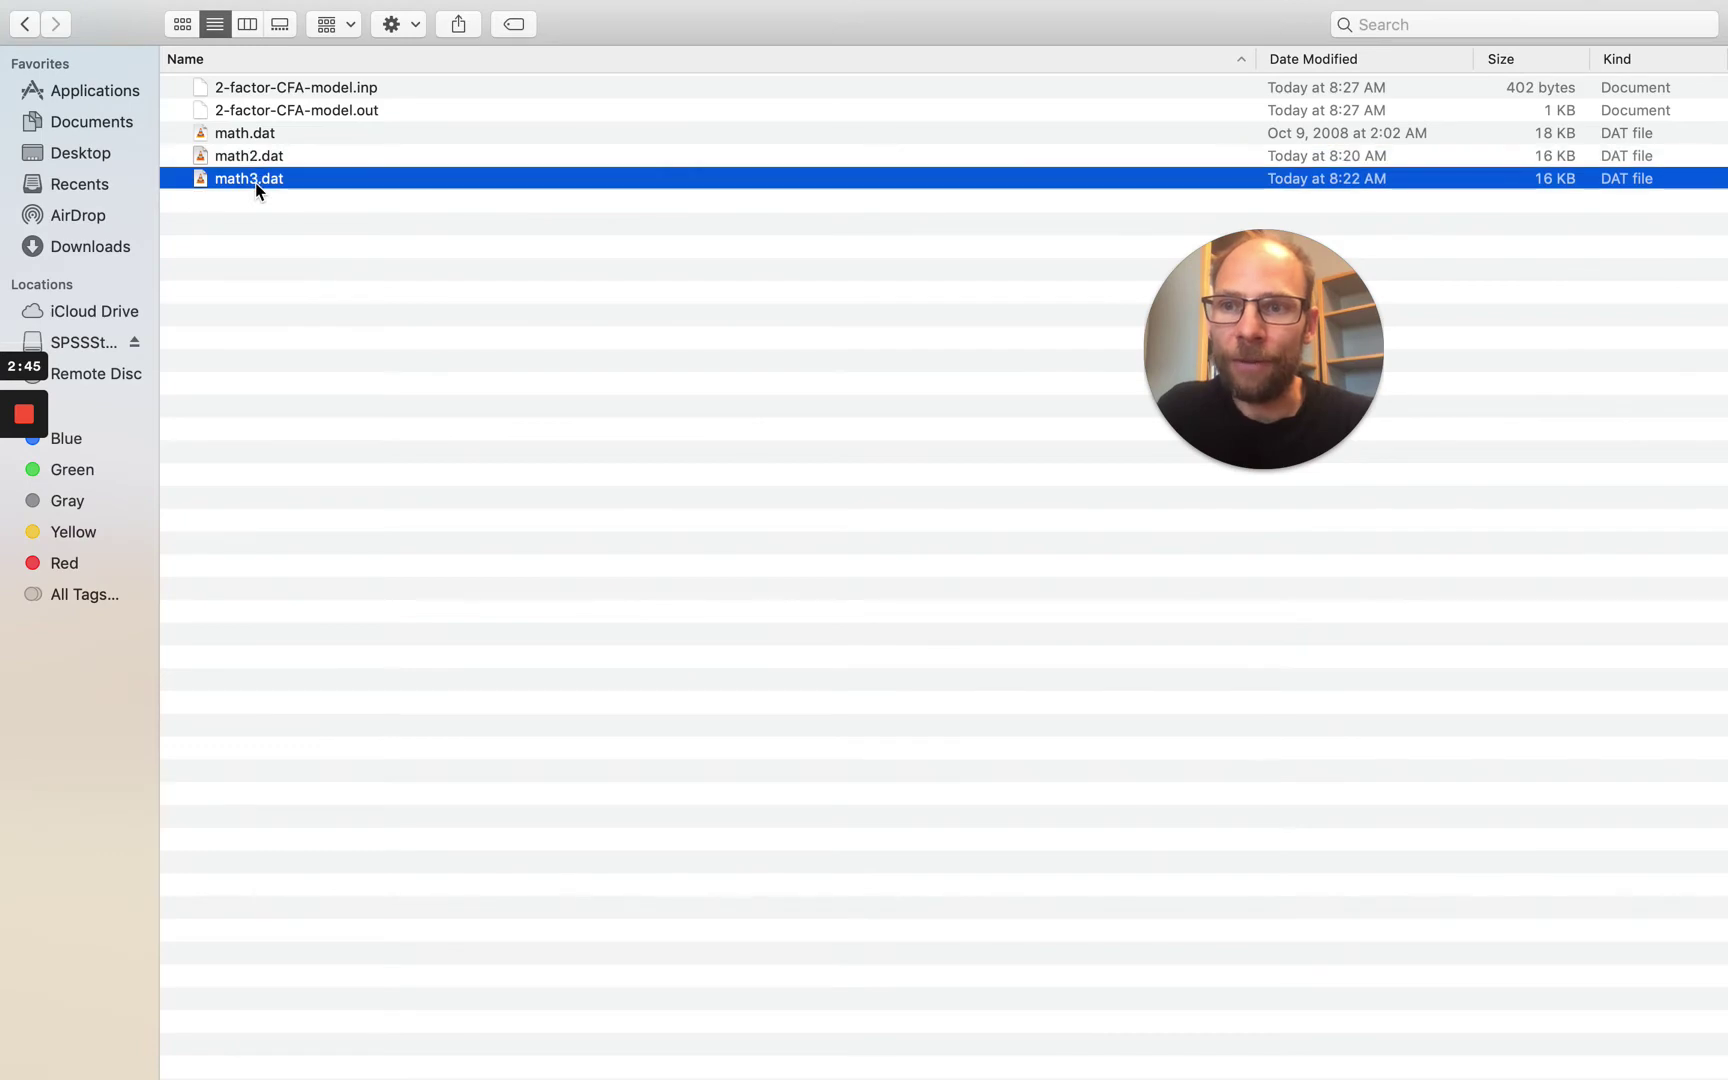
{"action": "right_click", "coordinate": [256, 185]}
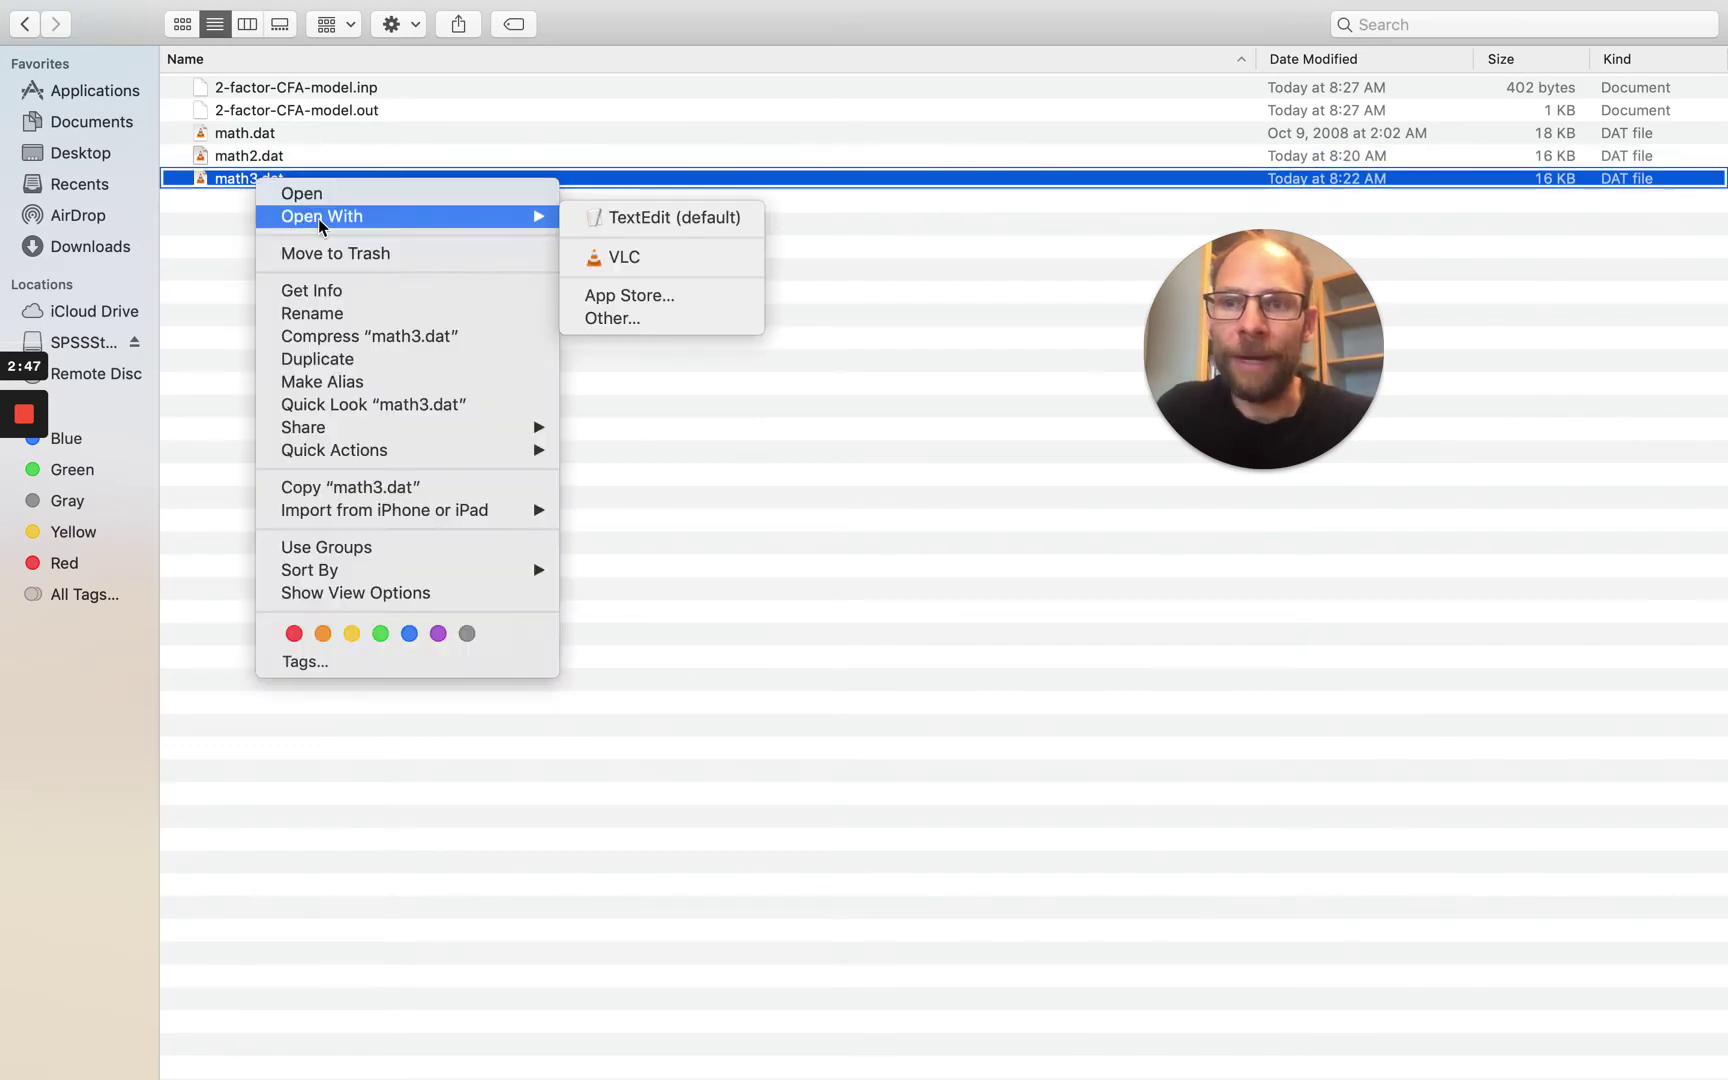
{"action": "mouse_move", "coordinate": [540, 218]}
{"action": "left_click", "coordinate": [616, 223]}
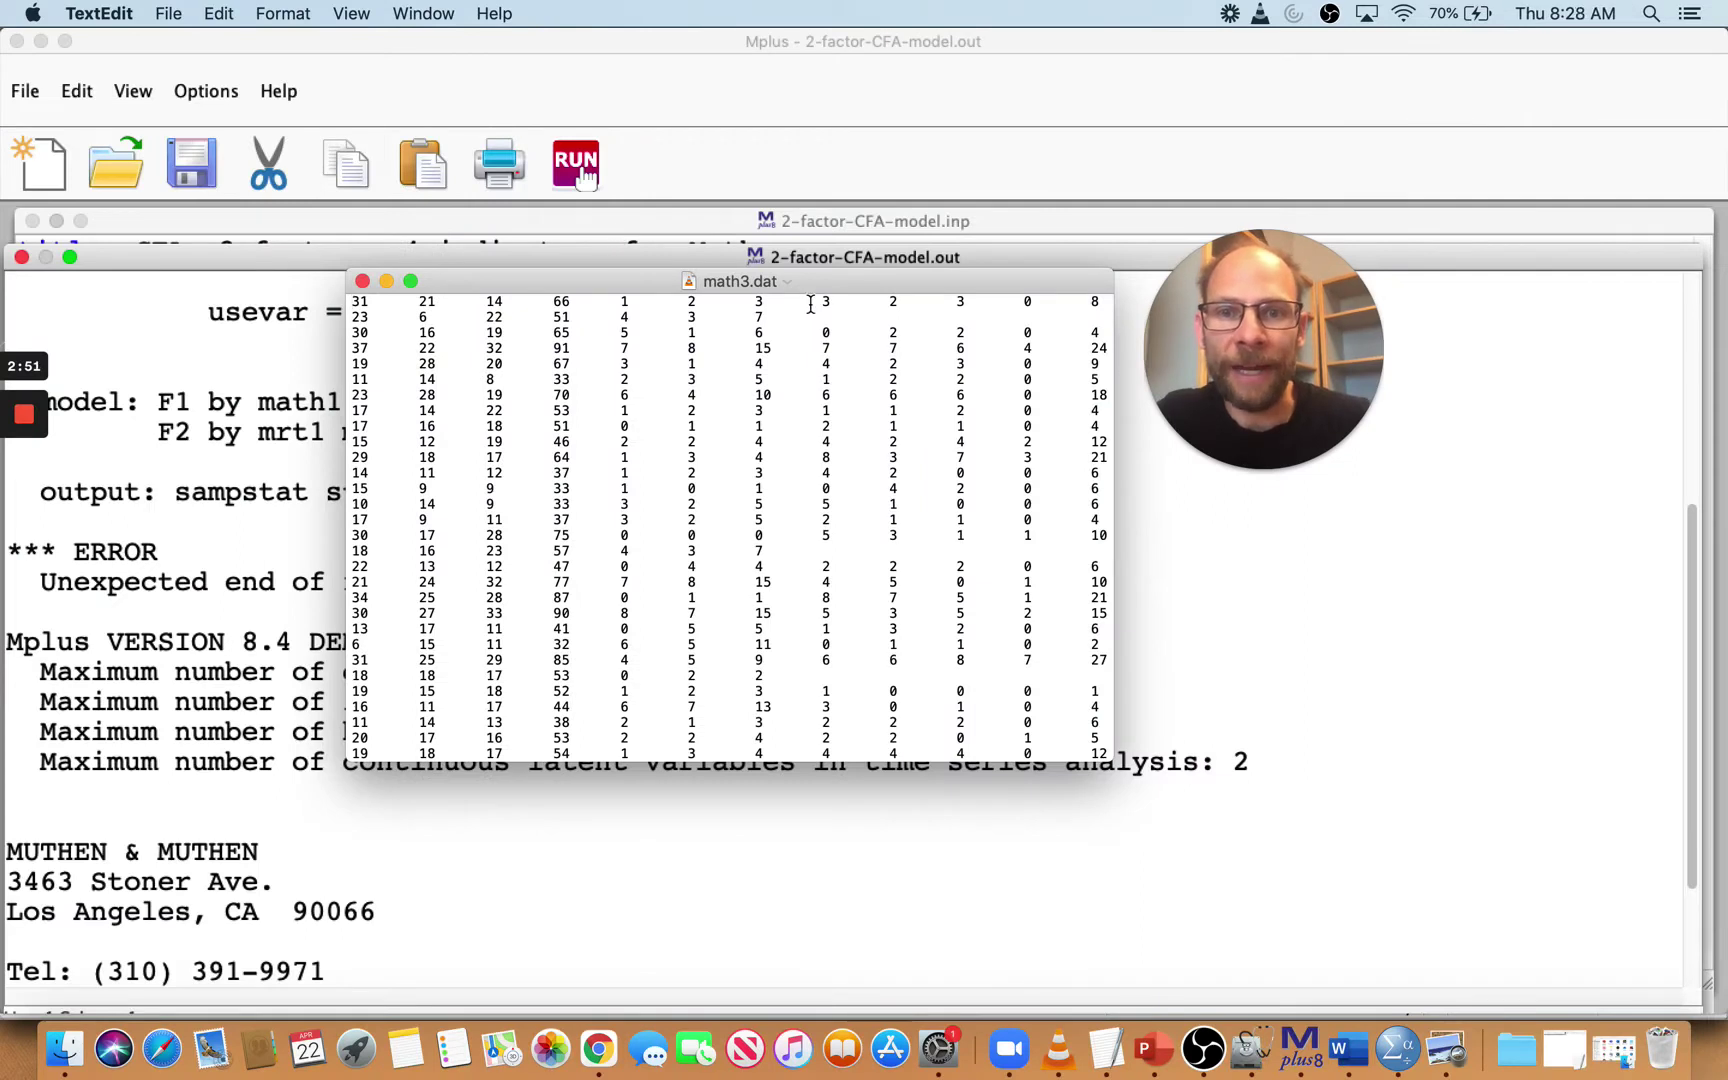
Step: Highlight the missing-value gaps in two short rows of math3.dat, then close the file
{"action": "left_click_drag", "start_coordinate": [890, 316], "coordinate": [966, 316]}
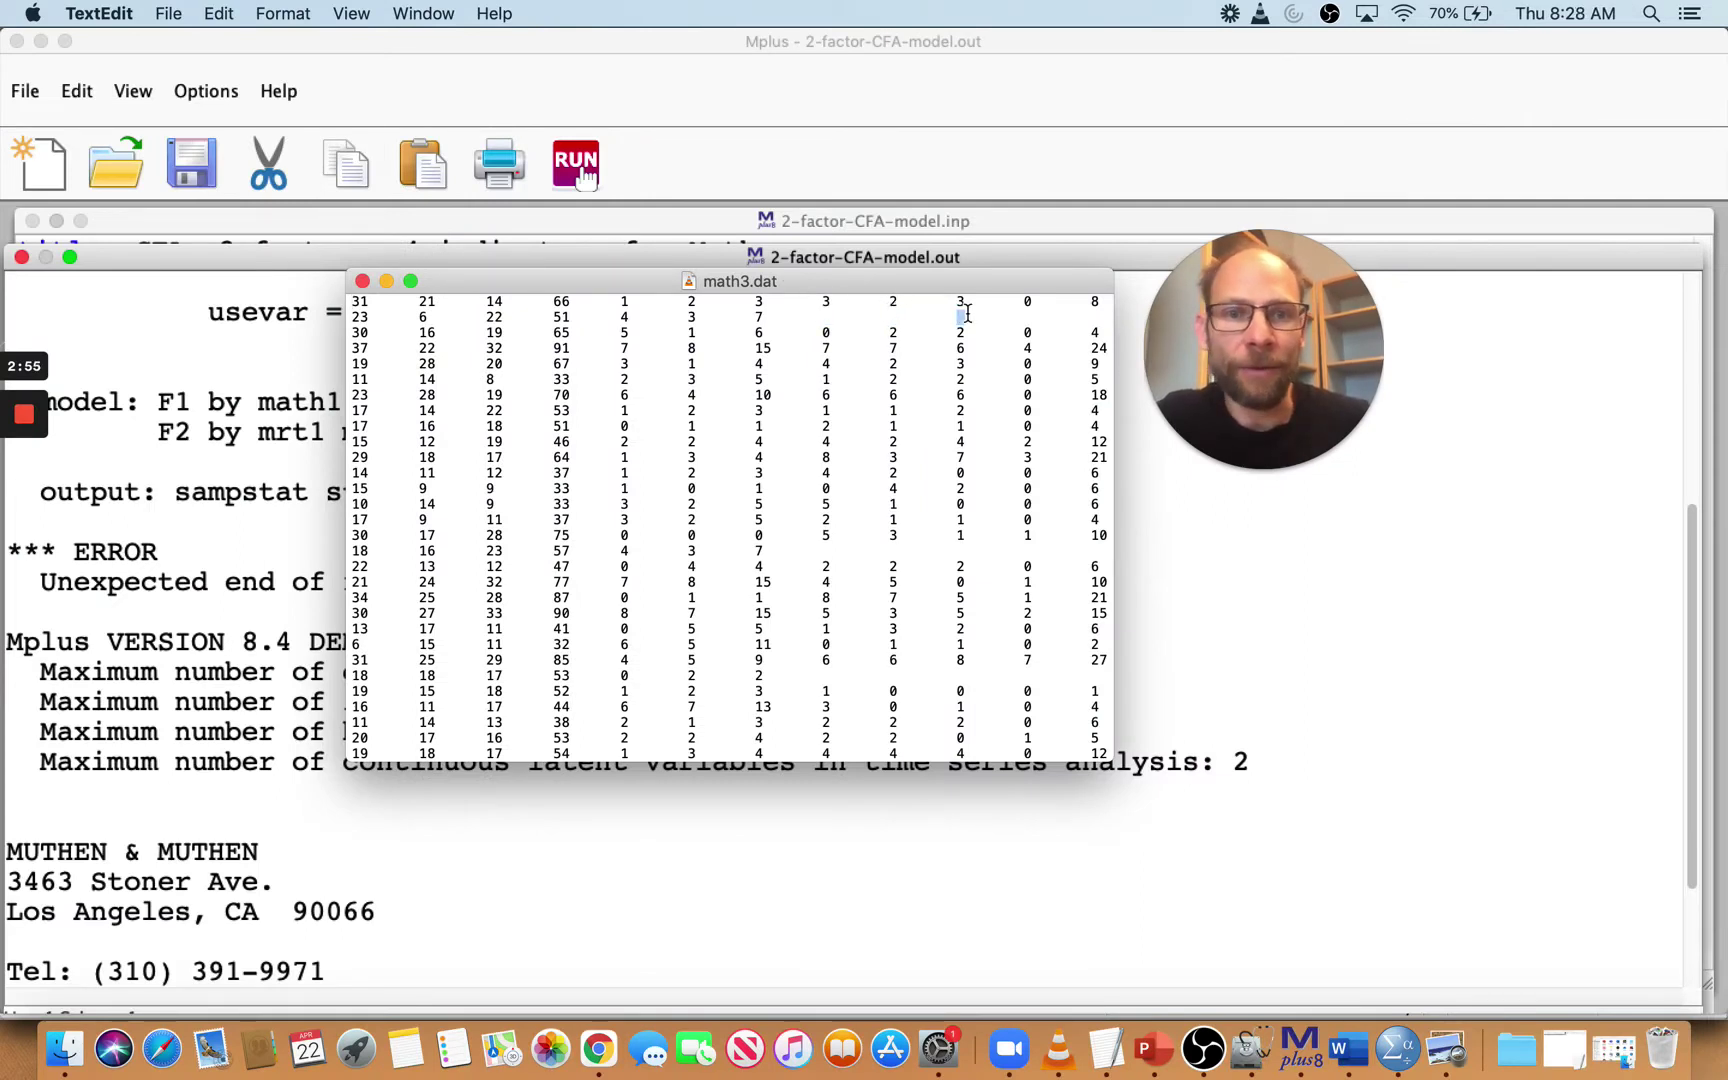
{"action": "left_click_drag", "start_coordinate": [819, 551], "coordinate": [898, 551]}
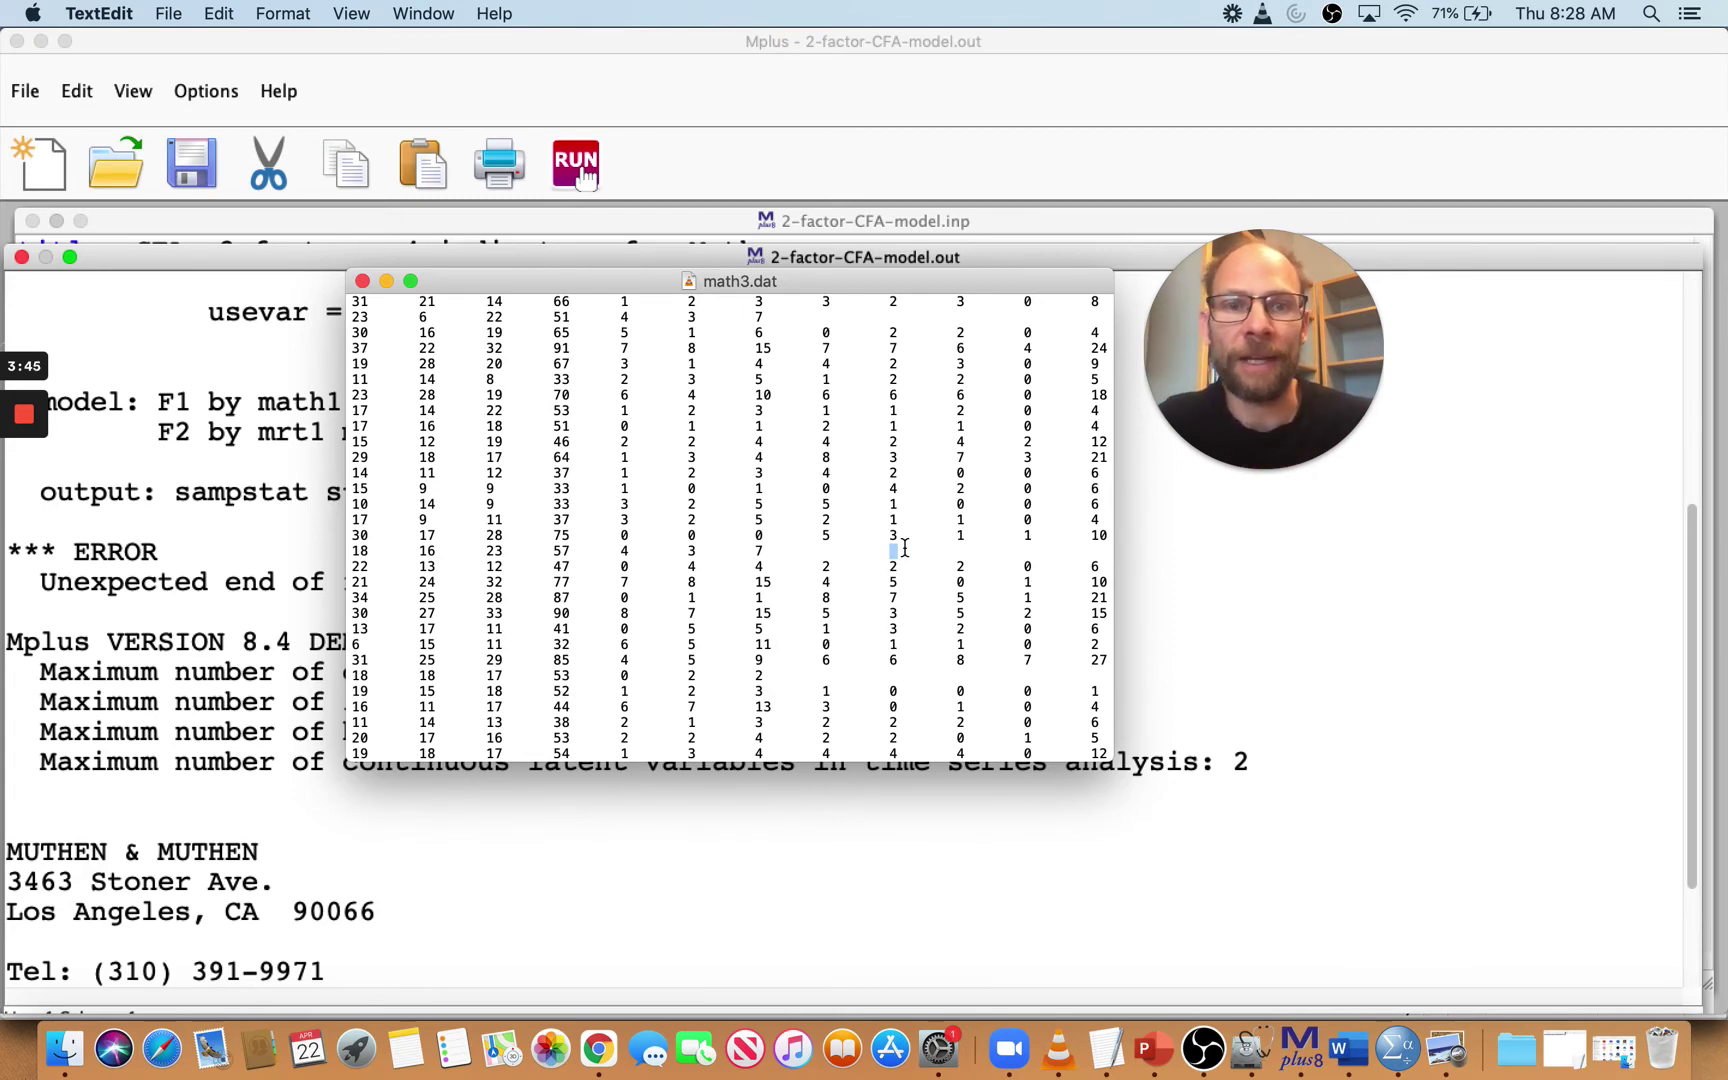
{"action": "left_click", "coordinate": [362, 282]}
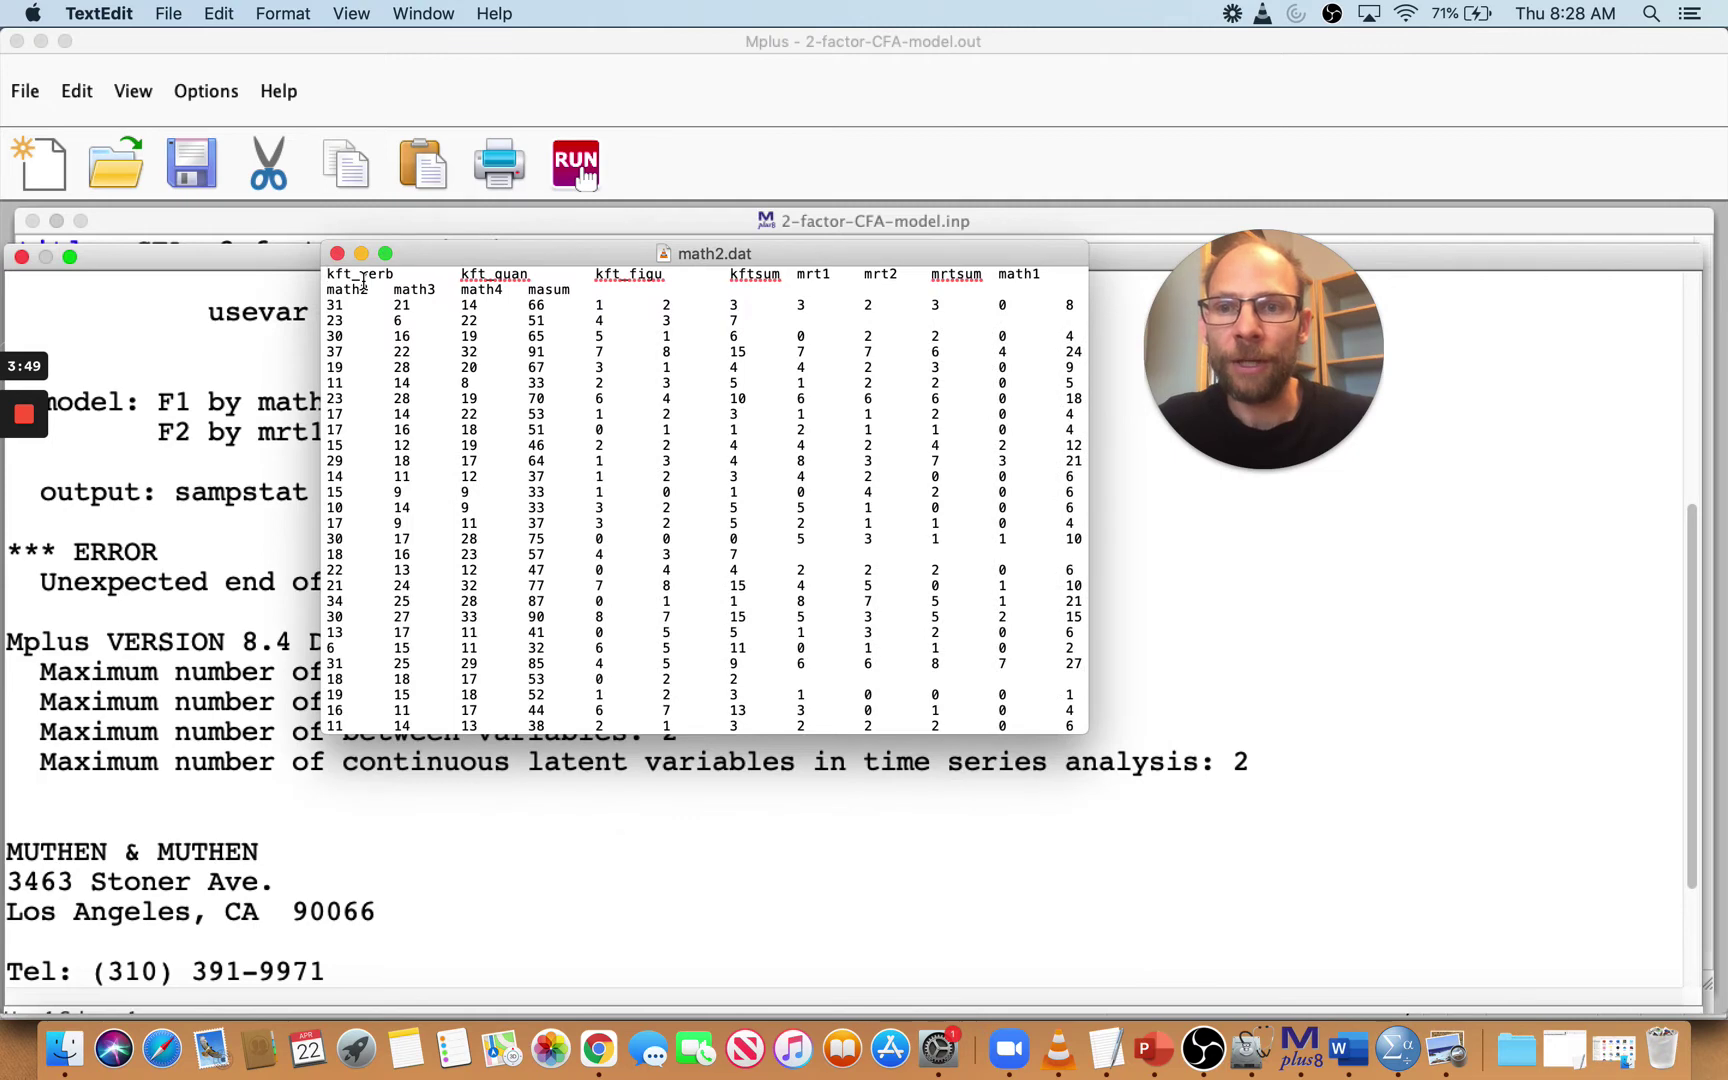
Step: Close math2.dat and open the original math.dat in TextEdit from Finder
{"action": "left_click", "coordinate": [338, 255]}
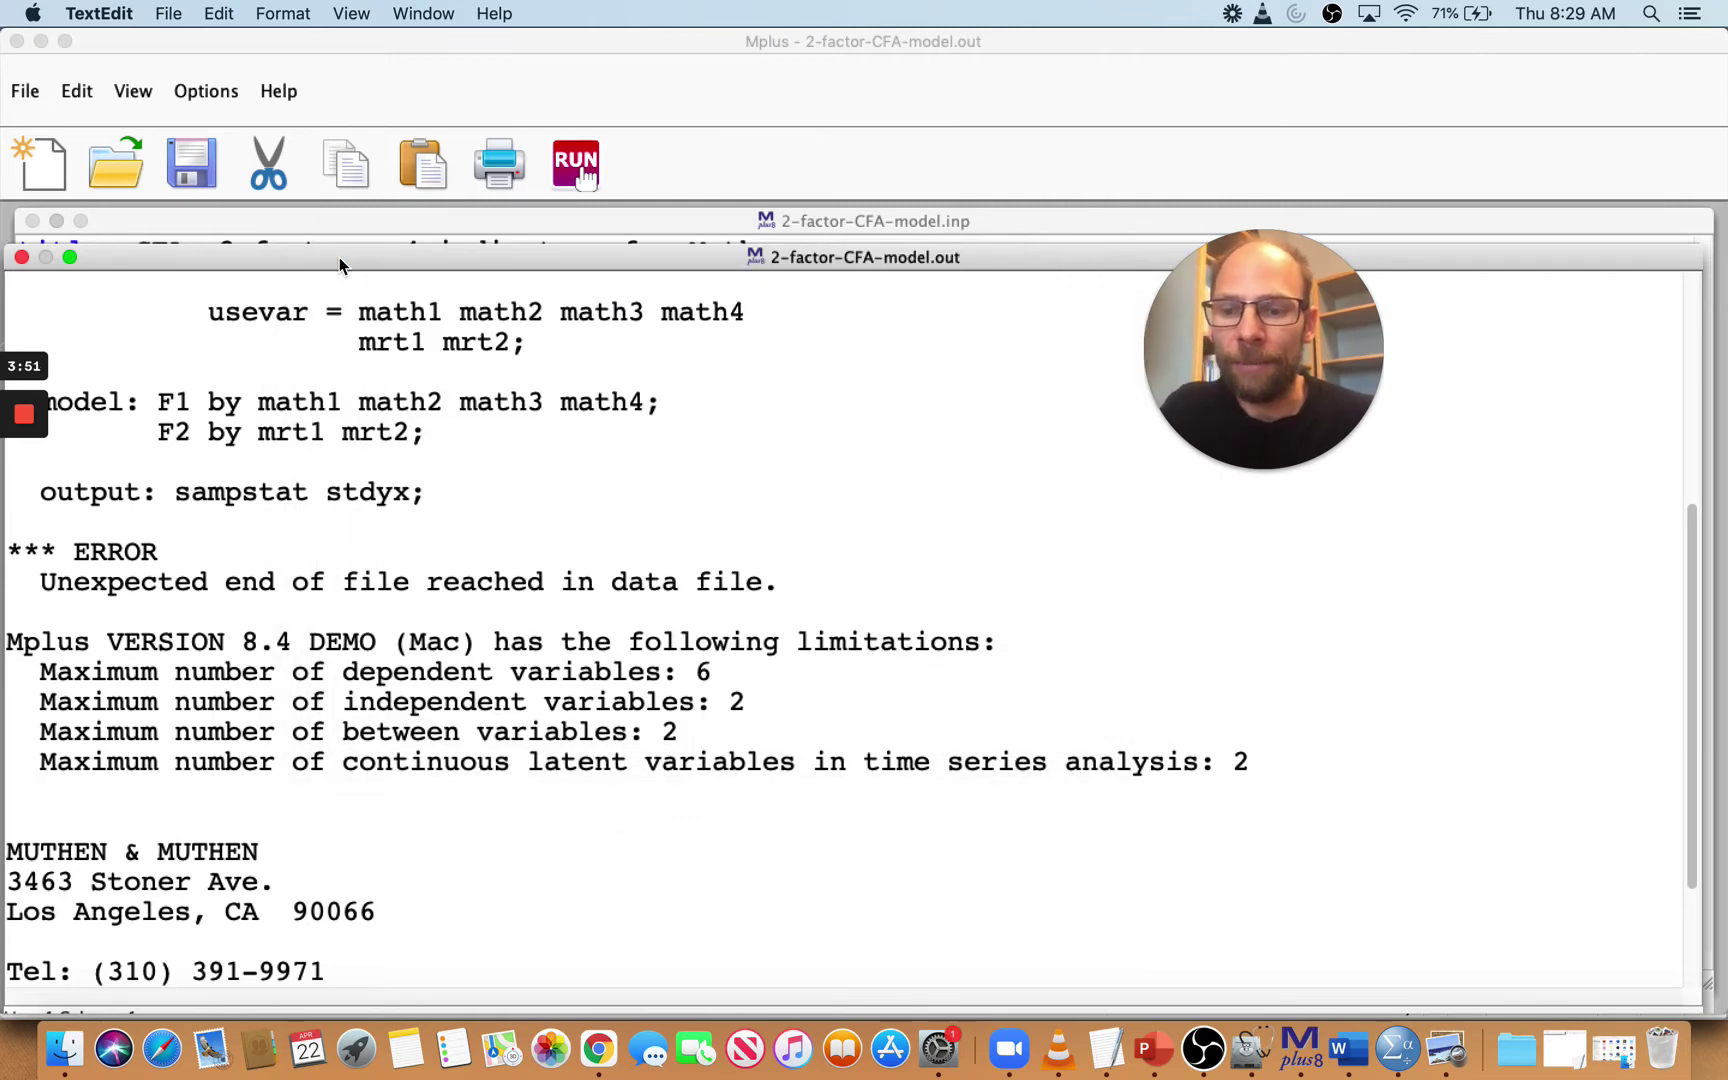
{"action": "key", "text": "super+Tab"}
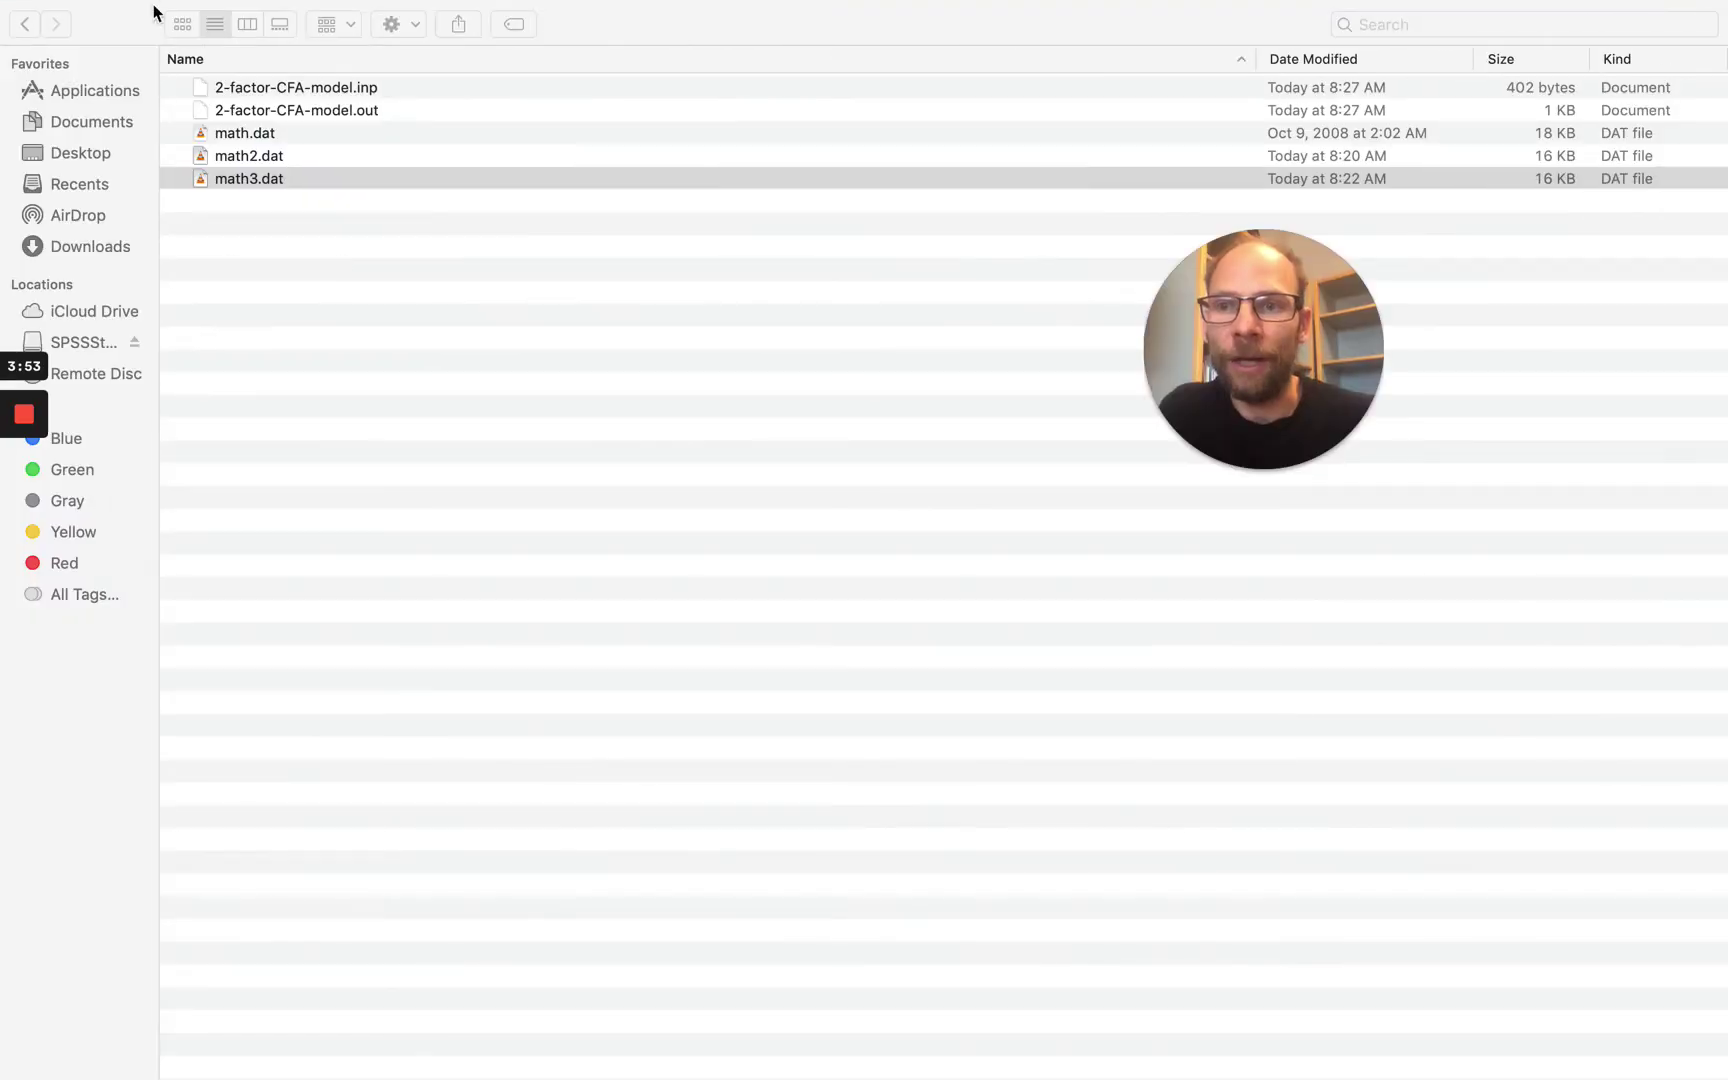
{"action": "left_click", "coordinate": [242, 132]}
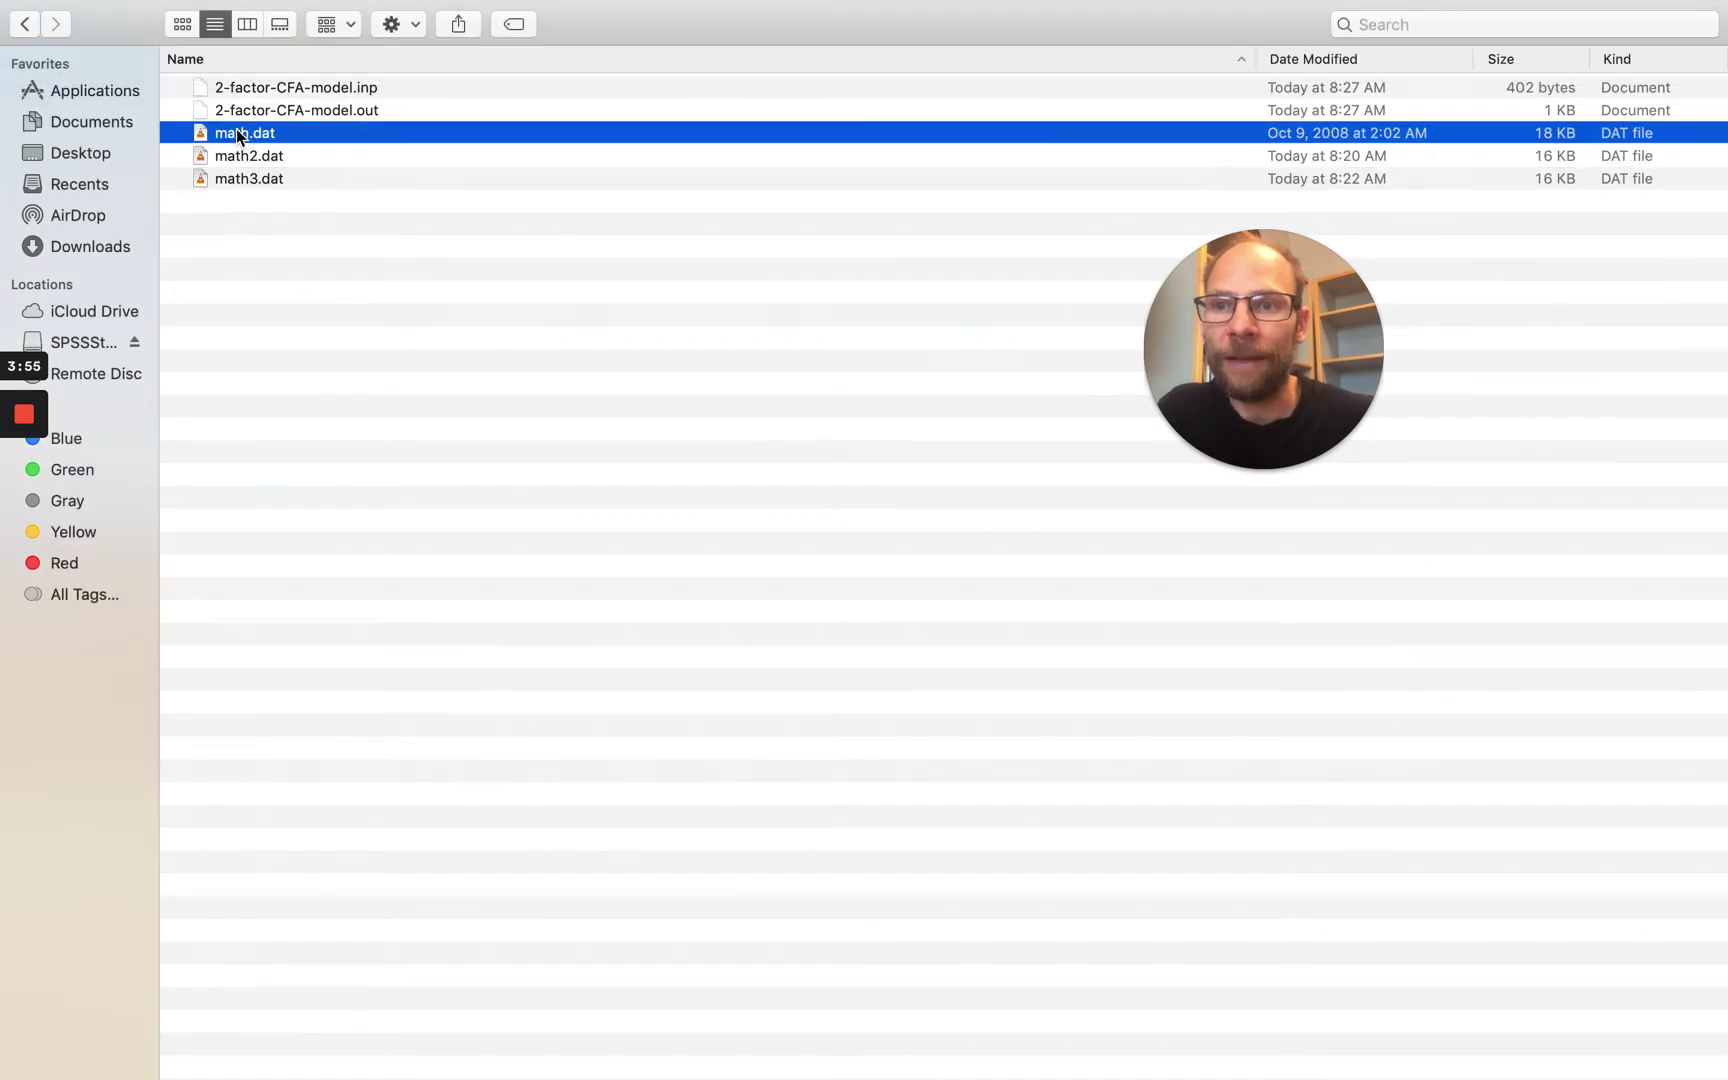
{"action": "right_click", "coordinate": [236, 128]}
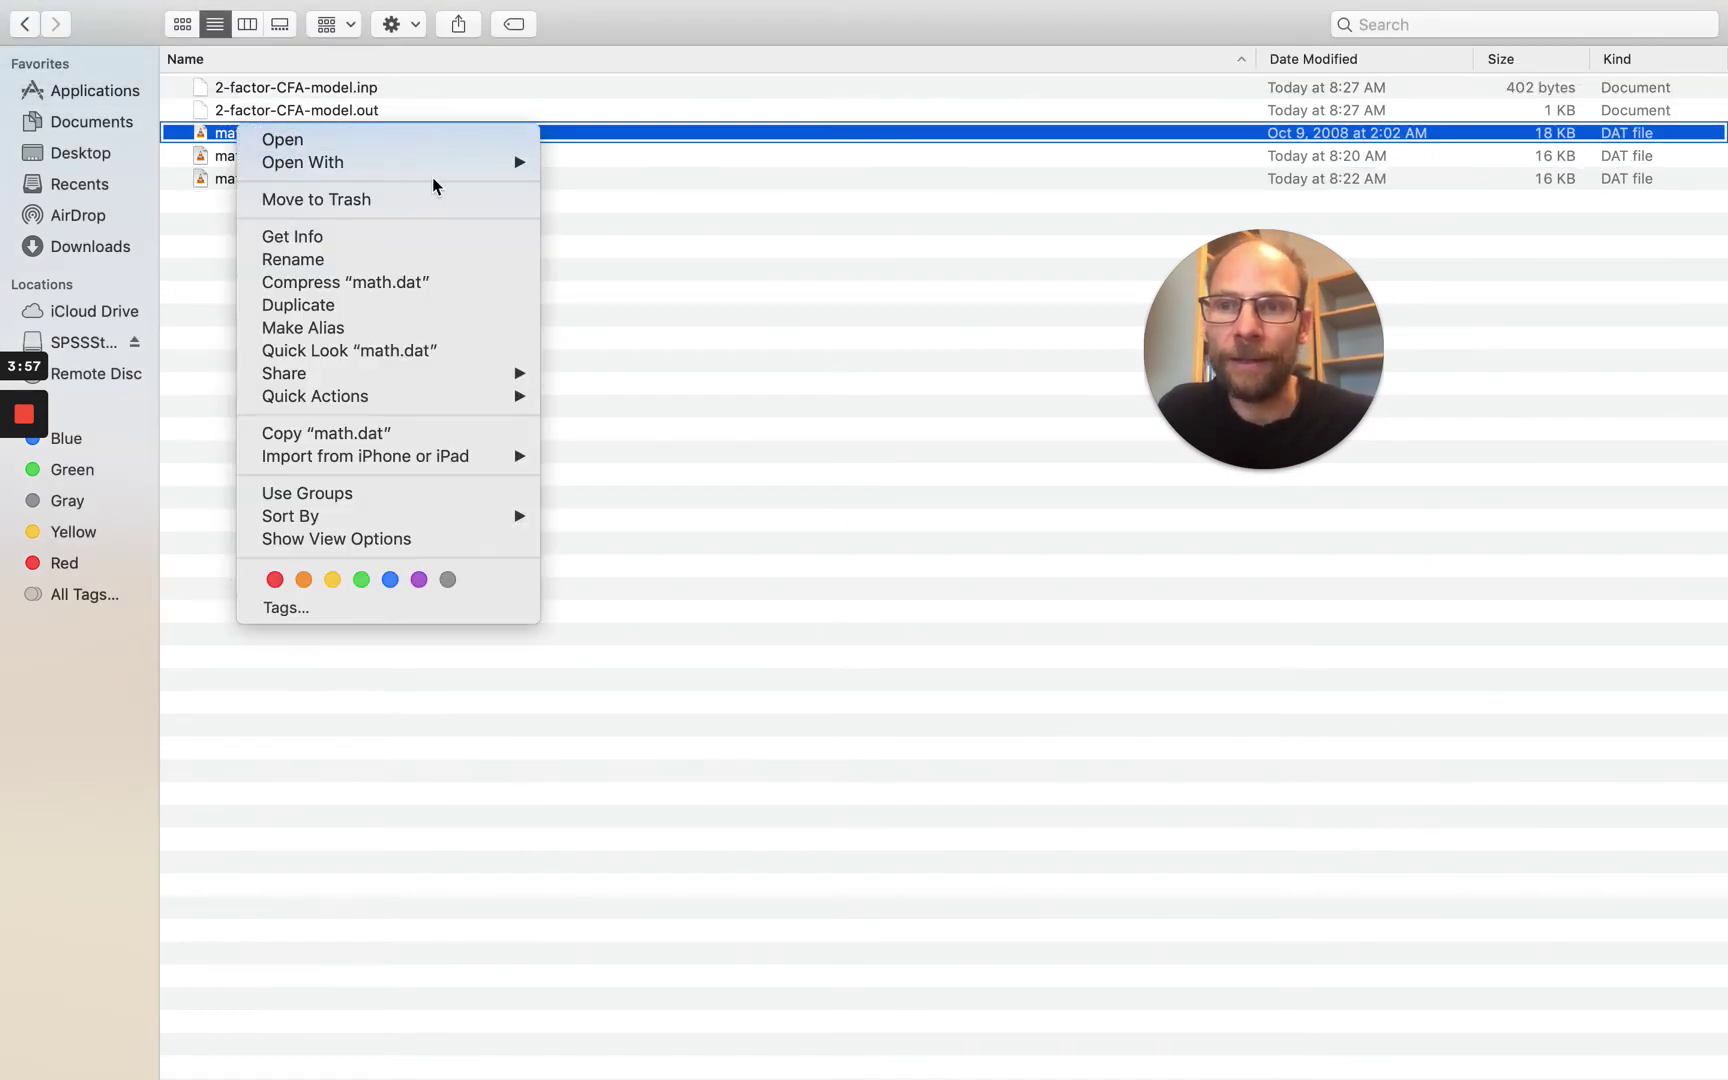
{"action": "mouse_move", "coordinate": [504, 177]}
{"action": "left_click", "coordinate": [599, 166]}
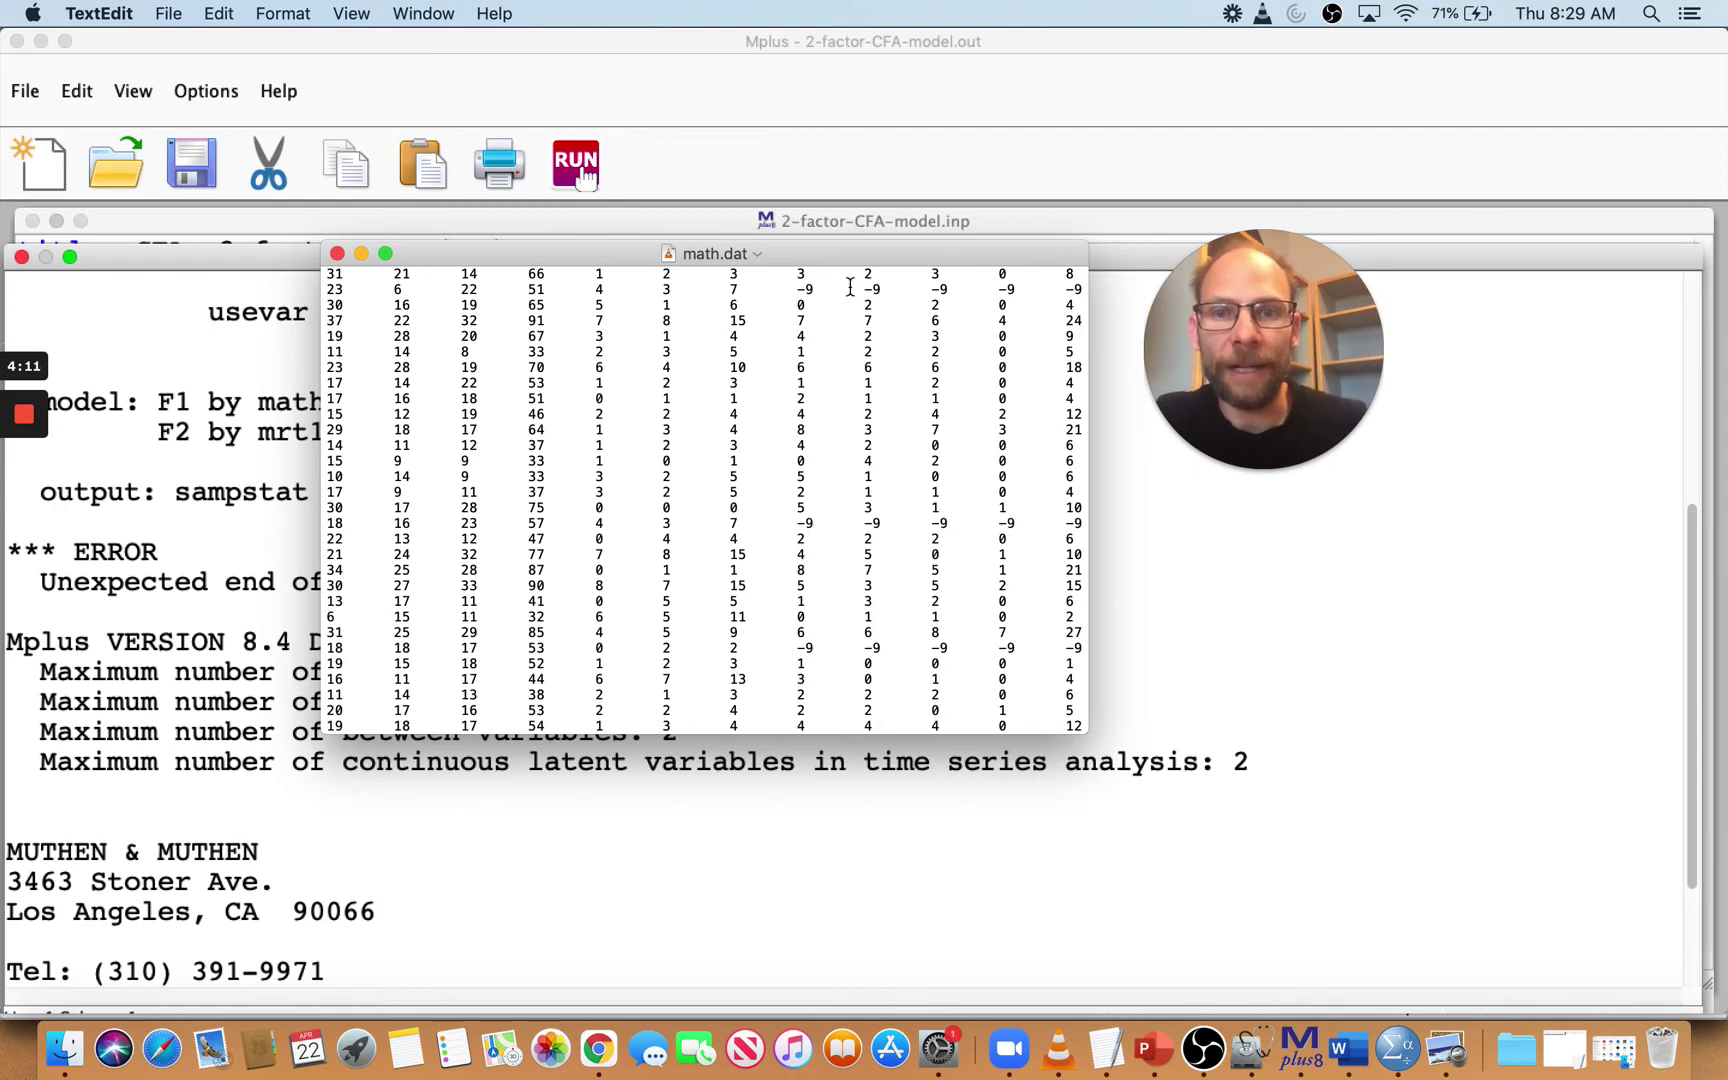
Step: Highlight the run of -9 missing-value codes in math.dat's second data row
{"action": "left_click_drag", "start_coordinate": [797, 289], "coordinate": [1083, 286]}
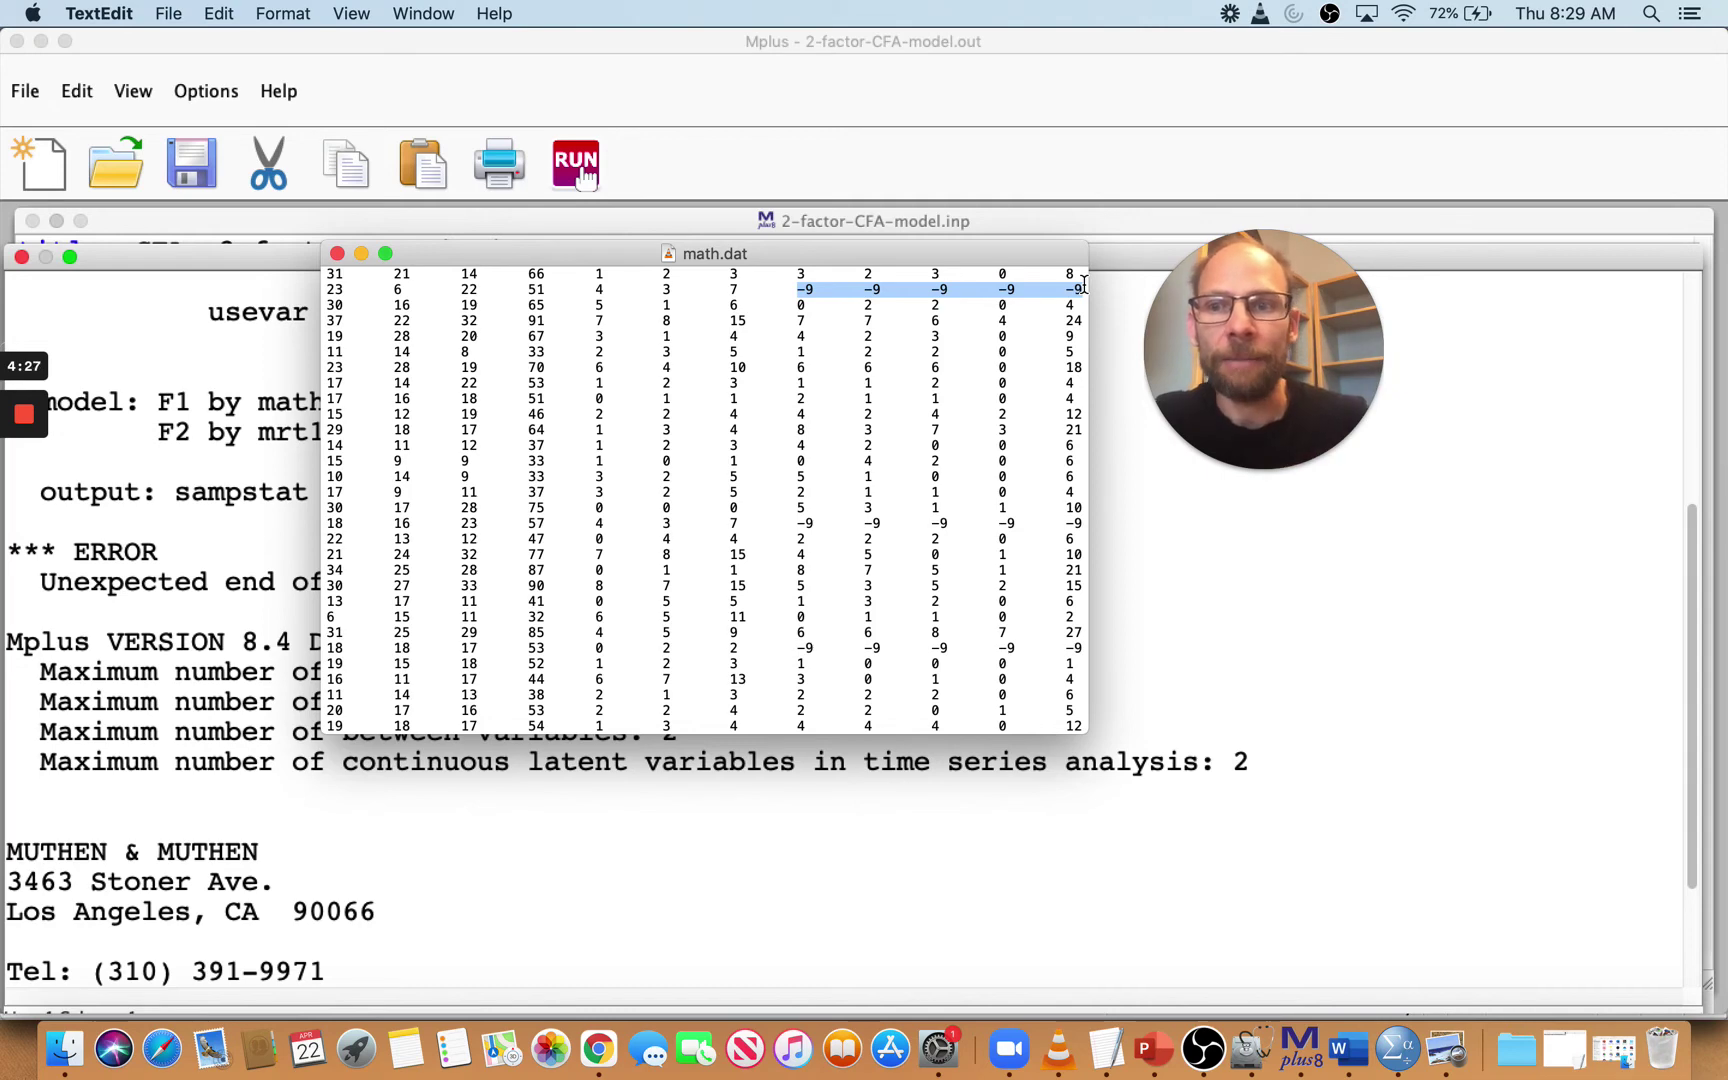
Step: Point the data line to math.dat and add 'missing = all(-9);' below the names list
{"action": "left_click", "coordinate": [21, 257]}
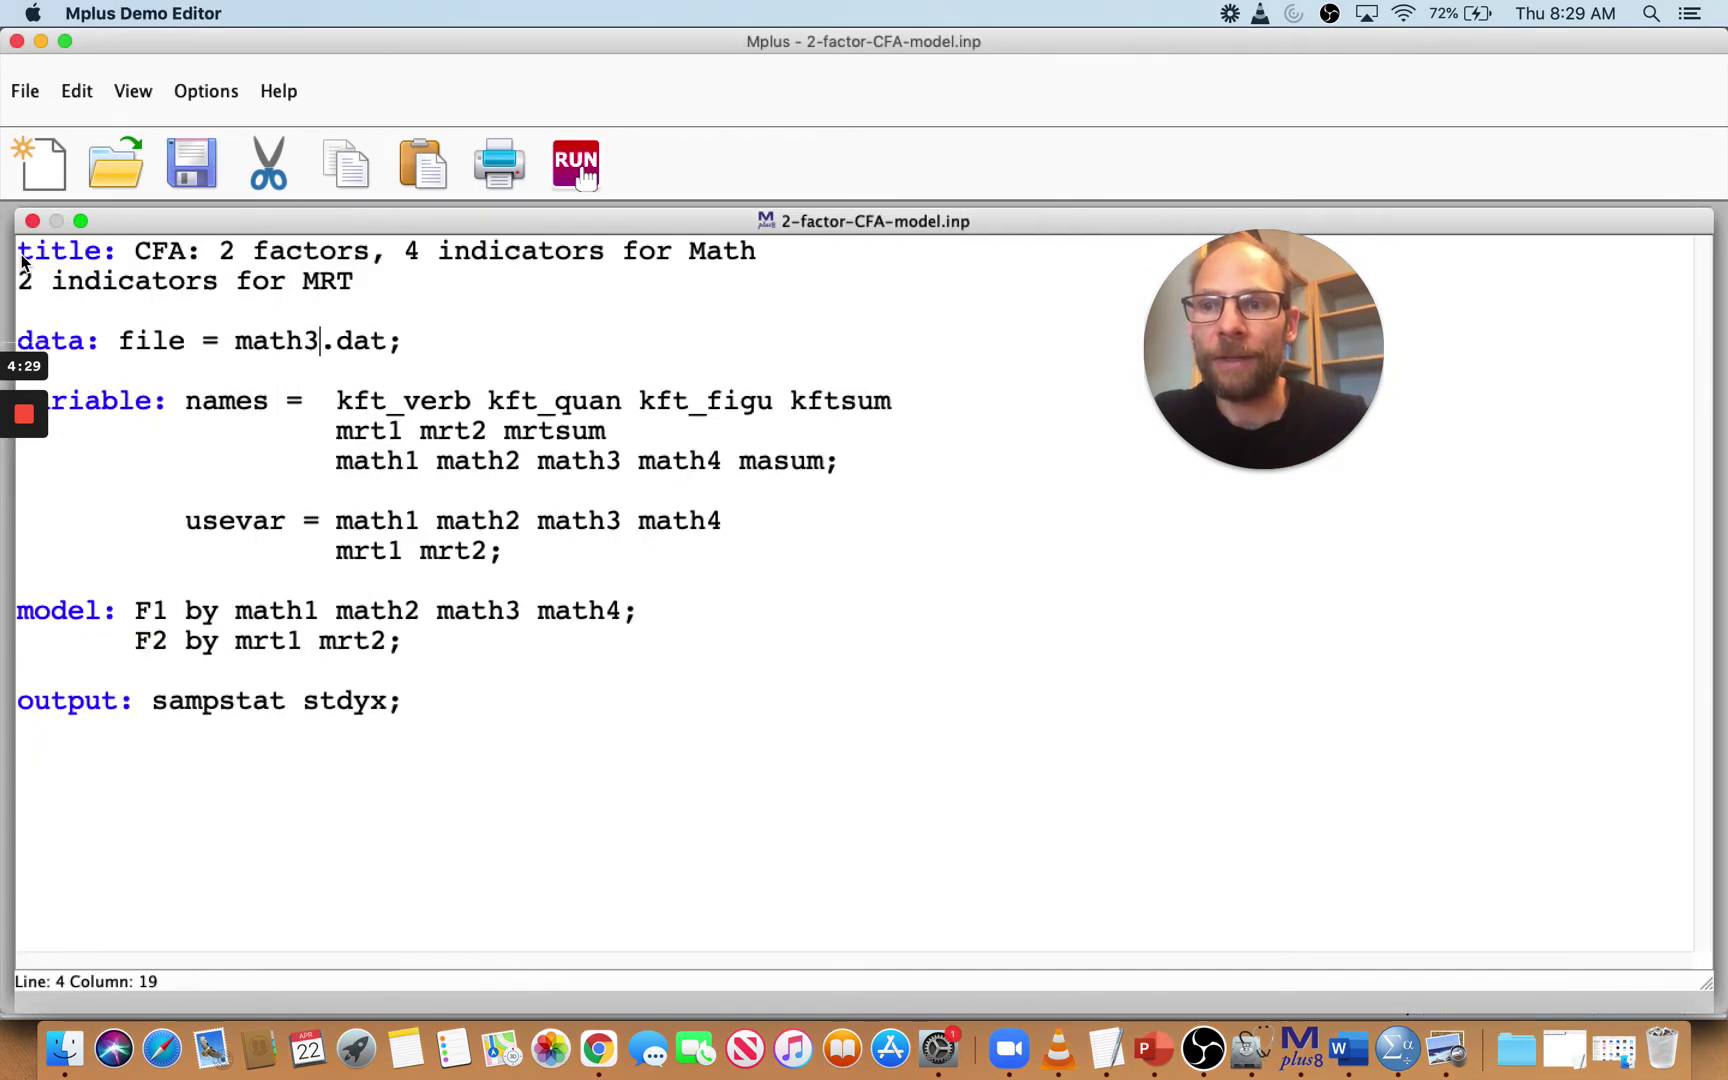
{"action": "key", "text": "BackSpace"}
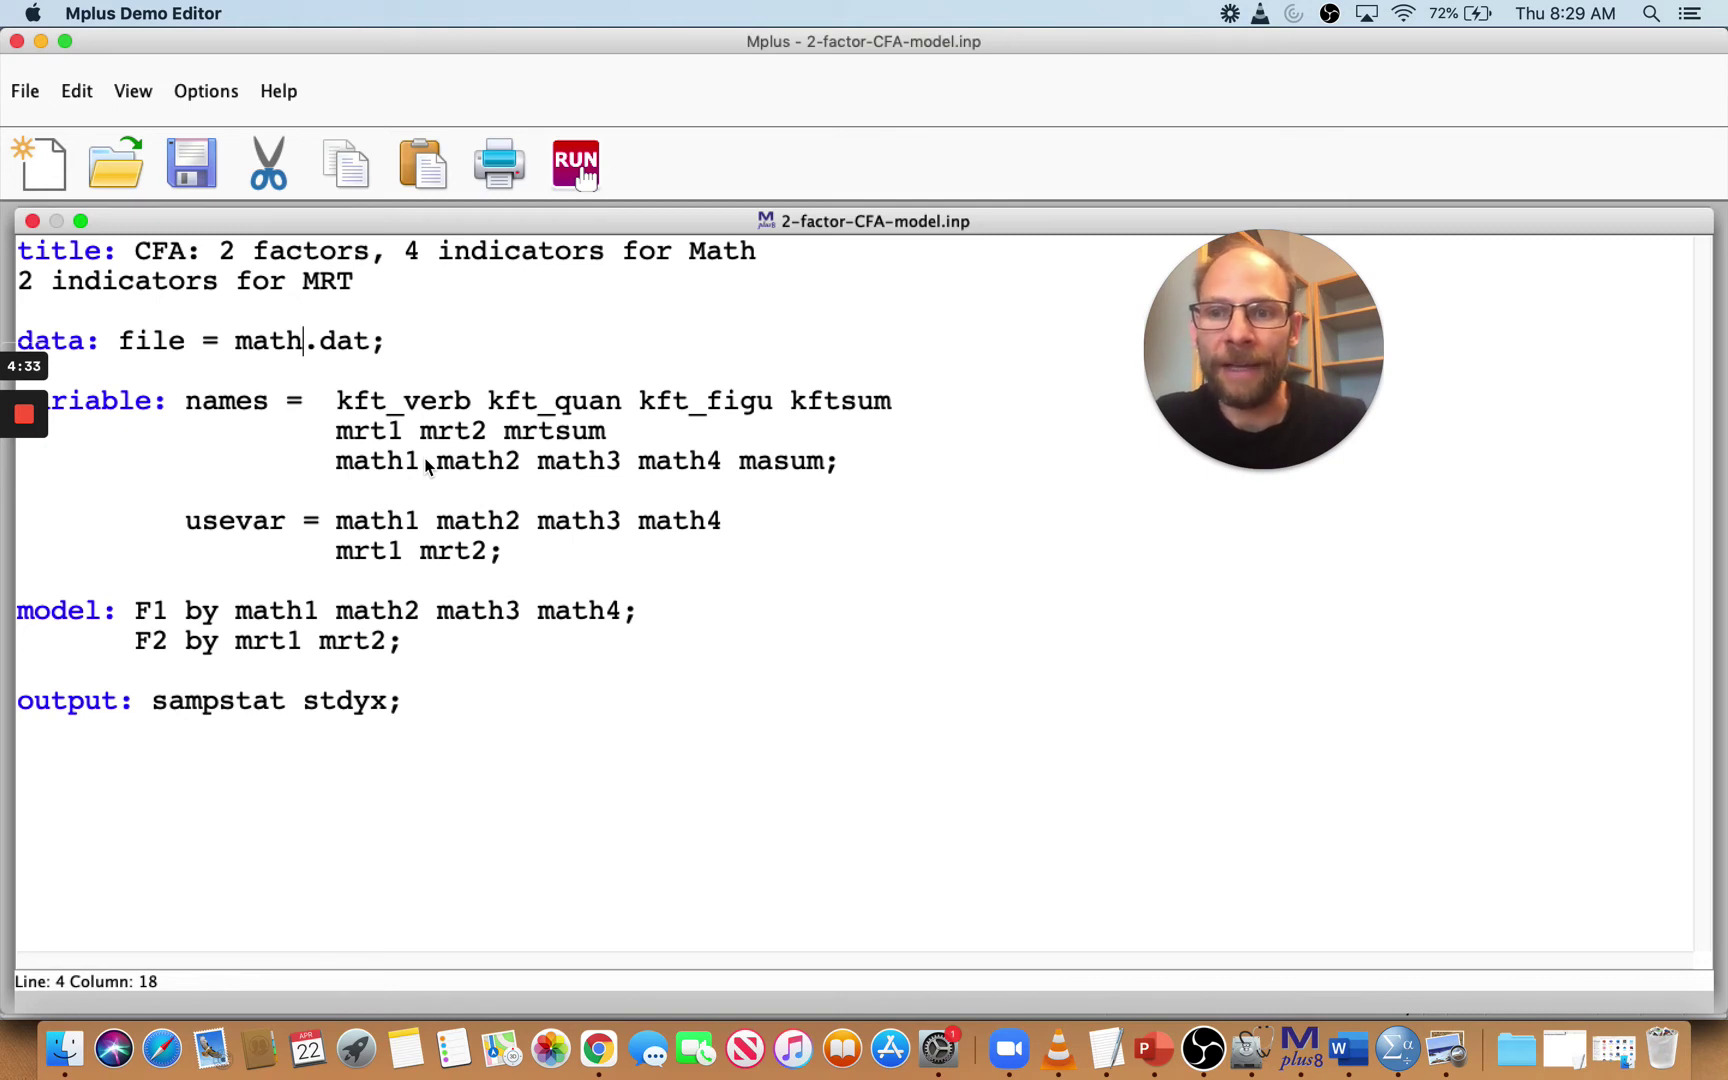
{"action": "left_click", "coordinate": [876, 467]}
{"action": "key", "text": "Return"}
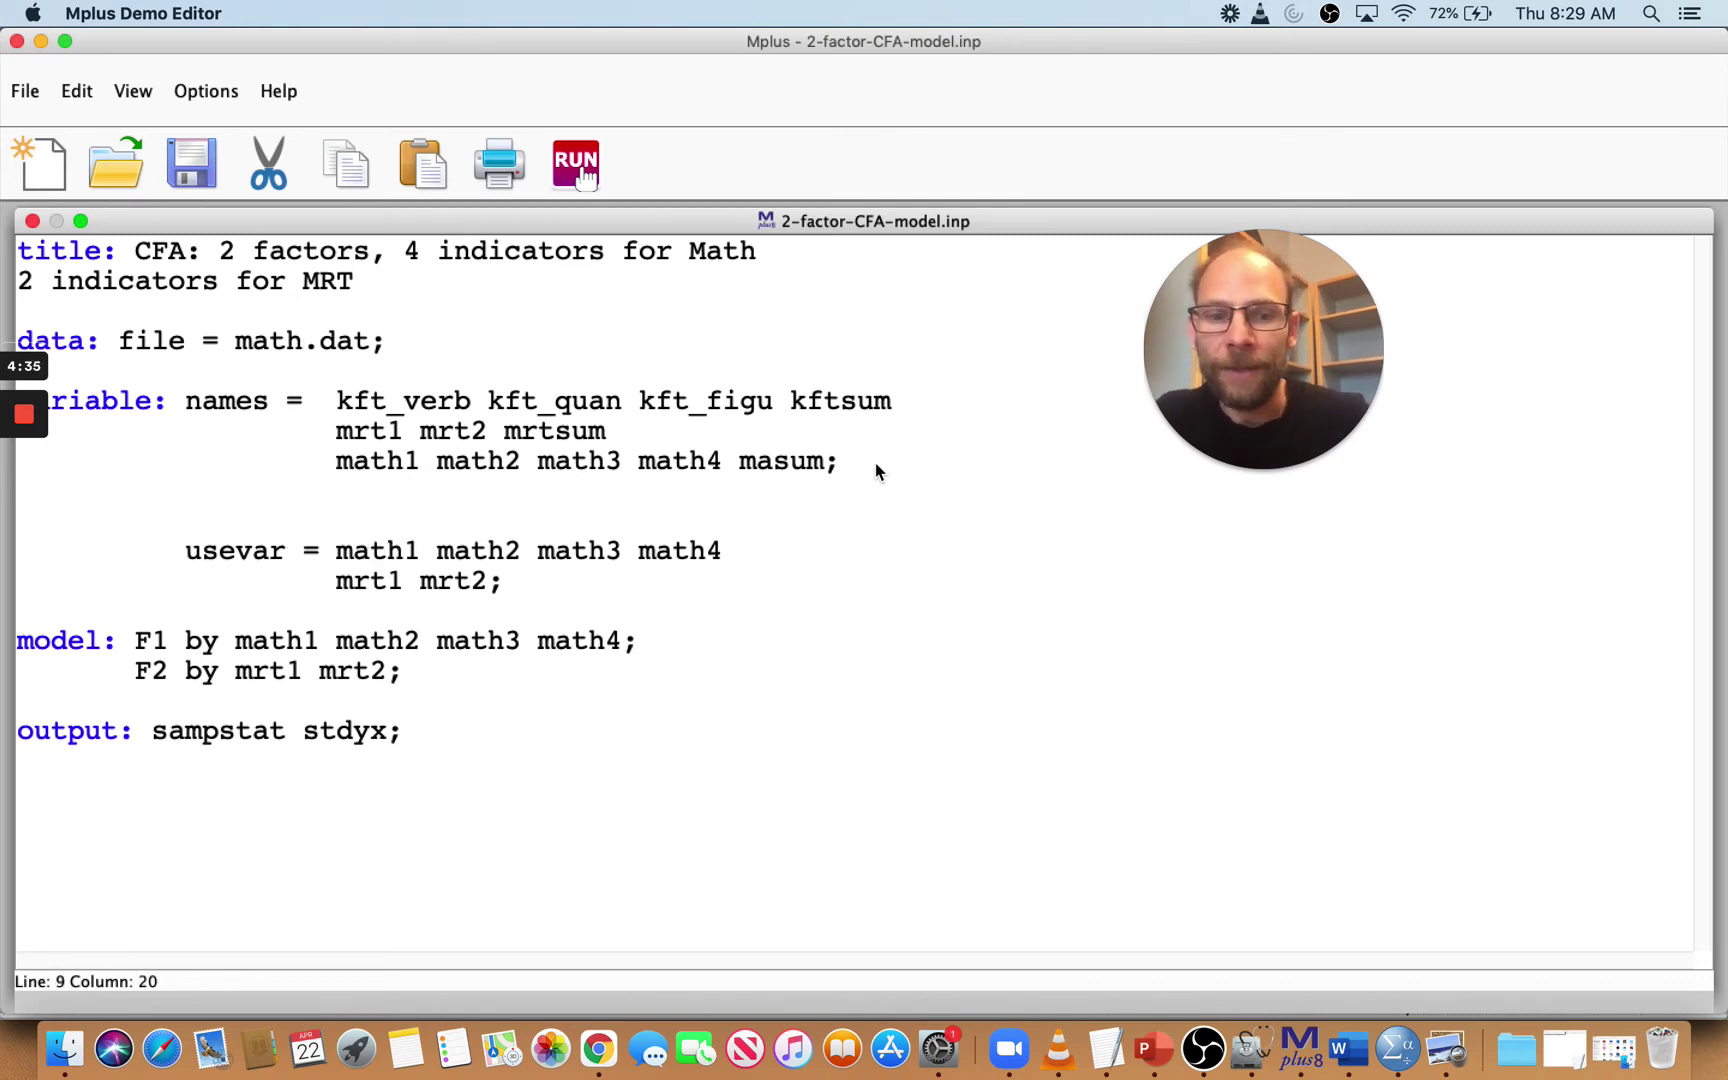
{"action": "key", "text": "BackSpace"}
{"action": "key", "text": "BackSpace"}
{"action": "key", "text": "BackSpace"}
{"action": "key", "text": "BackSpace"}
{"action": "key", "text": "BackSpace"}
{"action": "key", "text": "BackSpace"}
{"action": "key", "text": "BackSpace"}
{"action": "key", "text": "BackSpace"}
{"action": "key", "text": "BackSpace"}
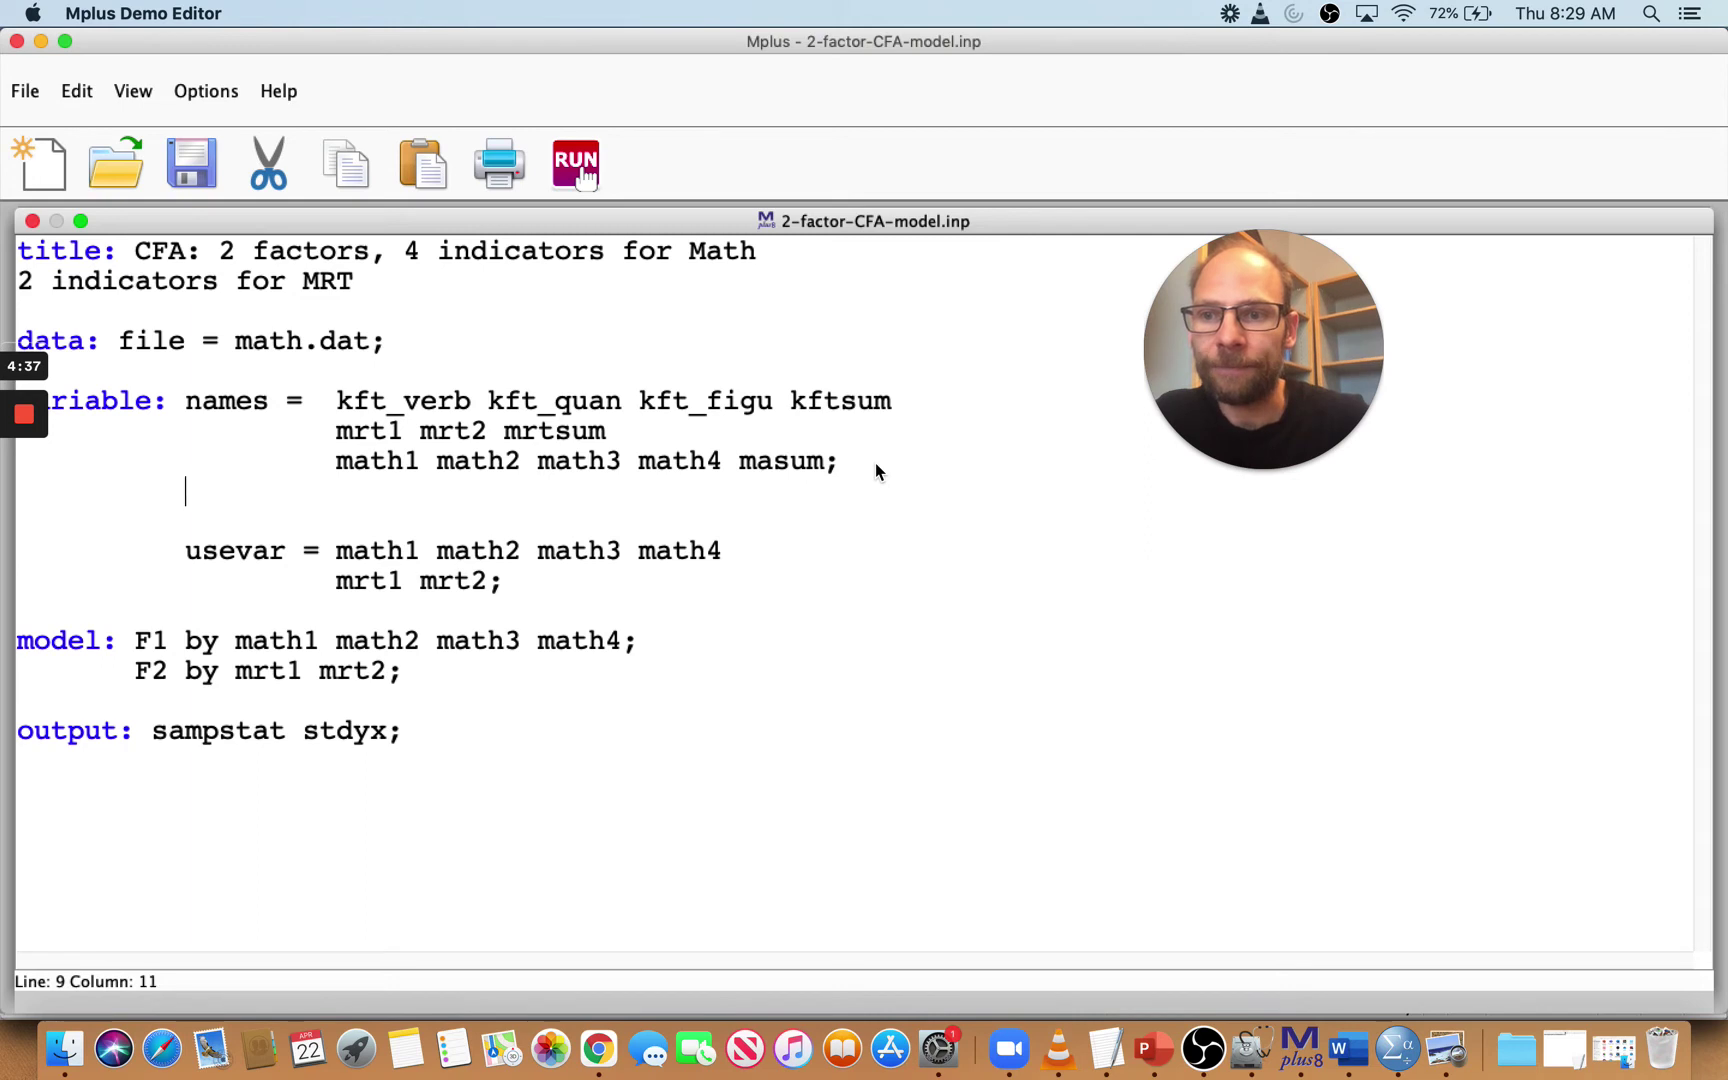
{"action": "key", "text": "Return"}
{"action": "type", "text": "missing"}
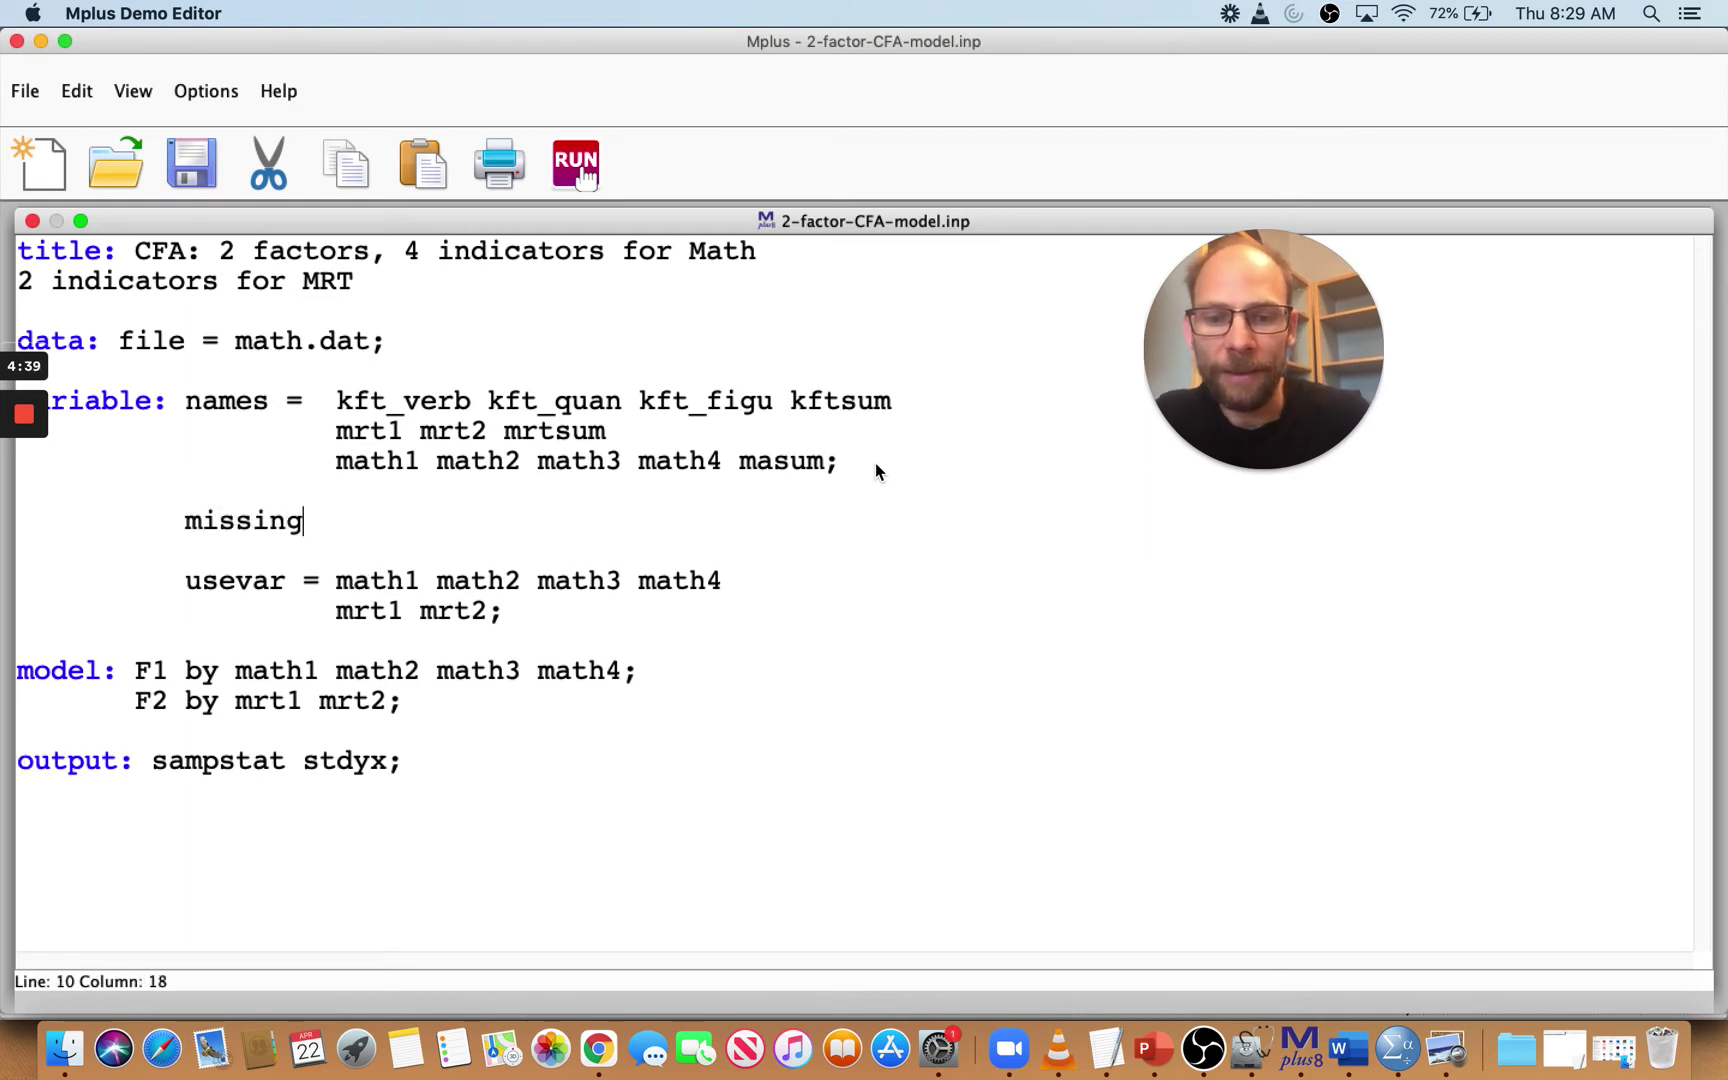
{"action": "type", "text": " = al"}
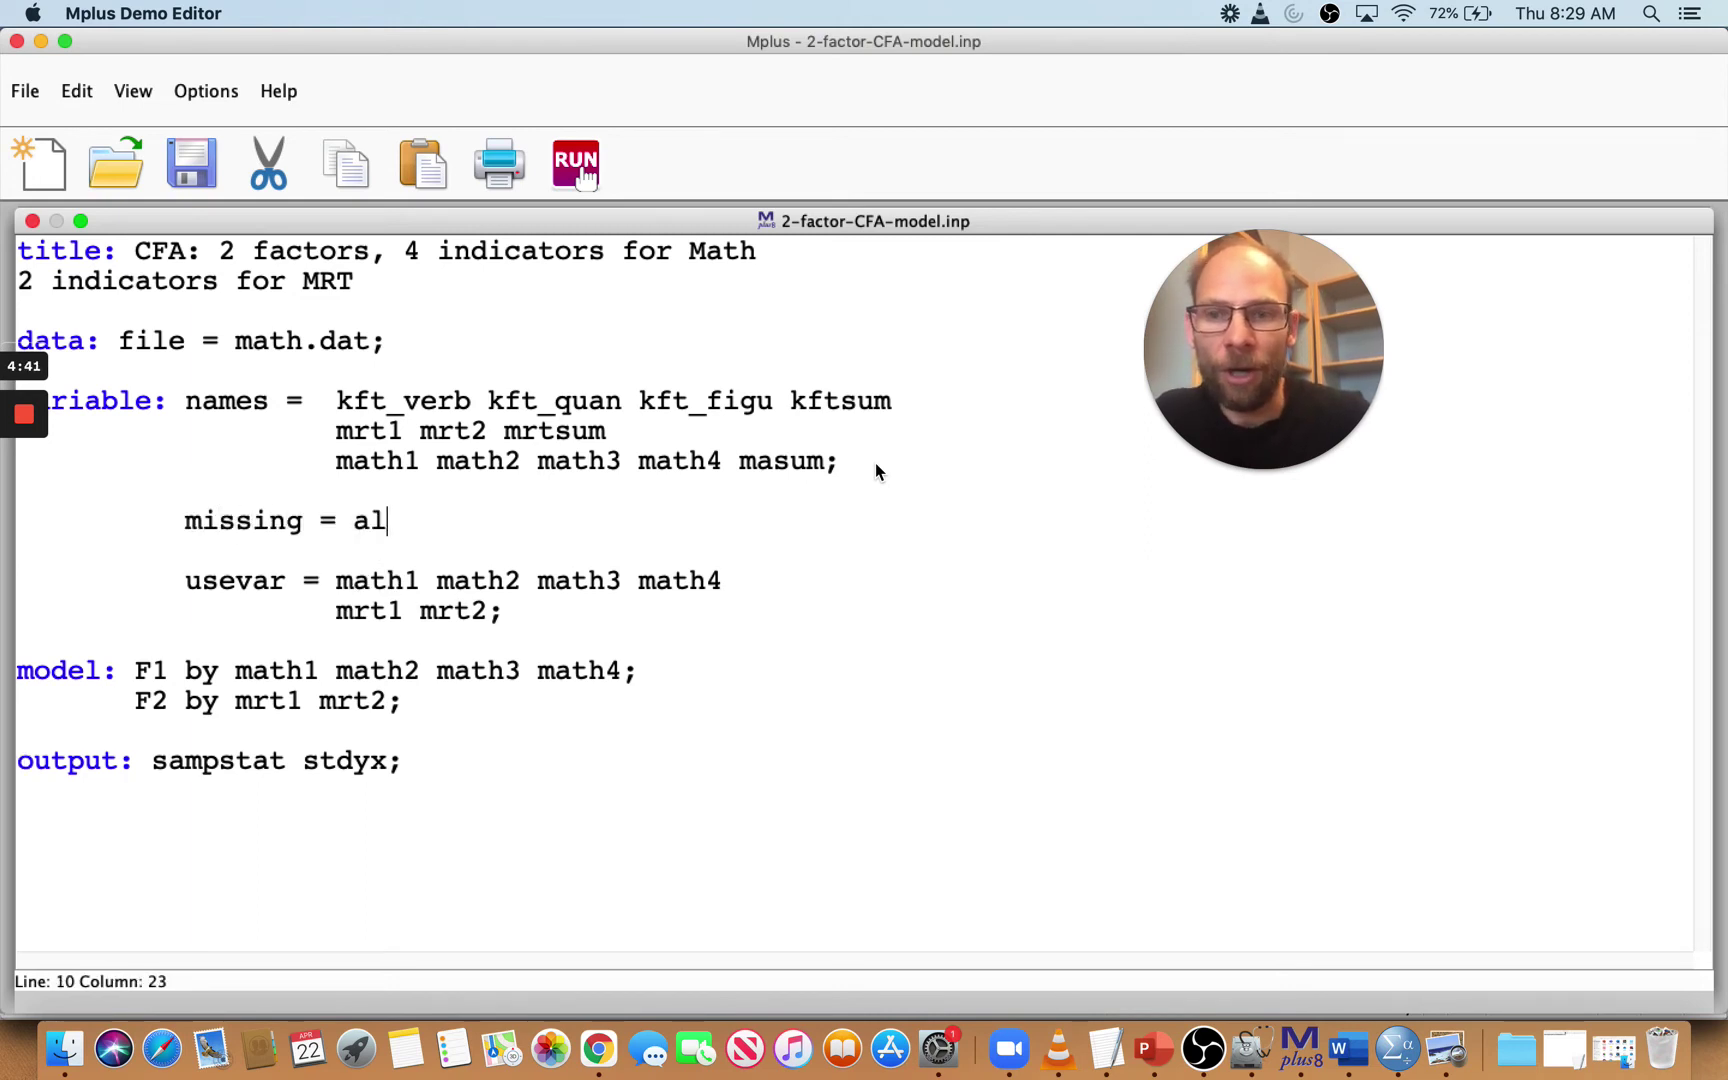
{"action": "type", "text": "l(-9)"}
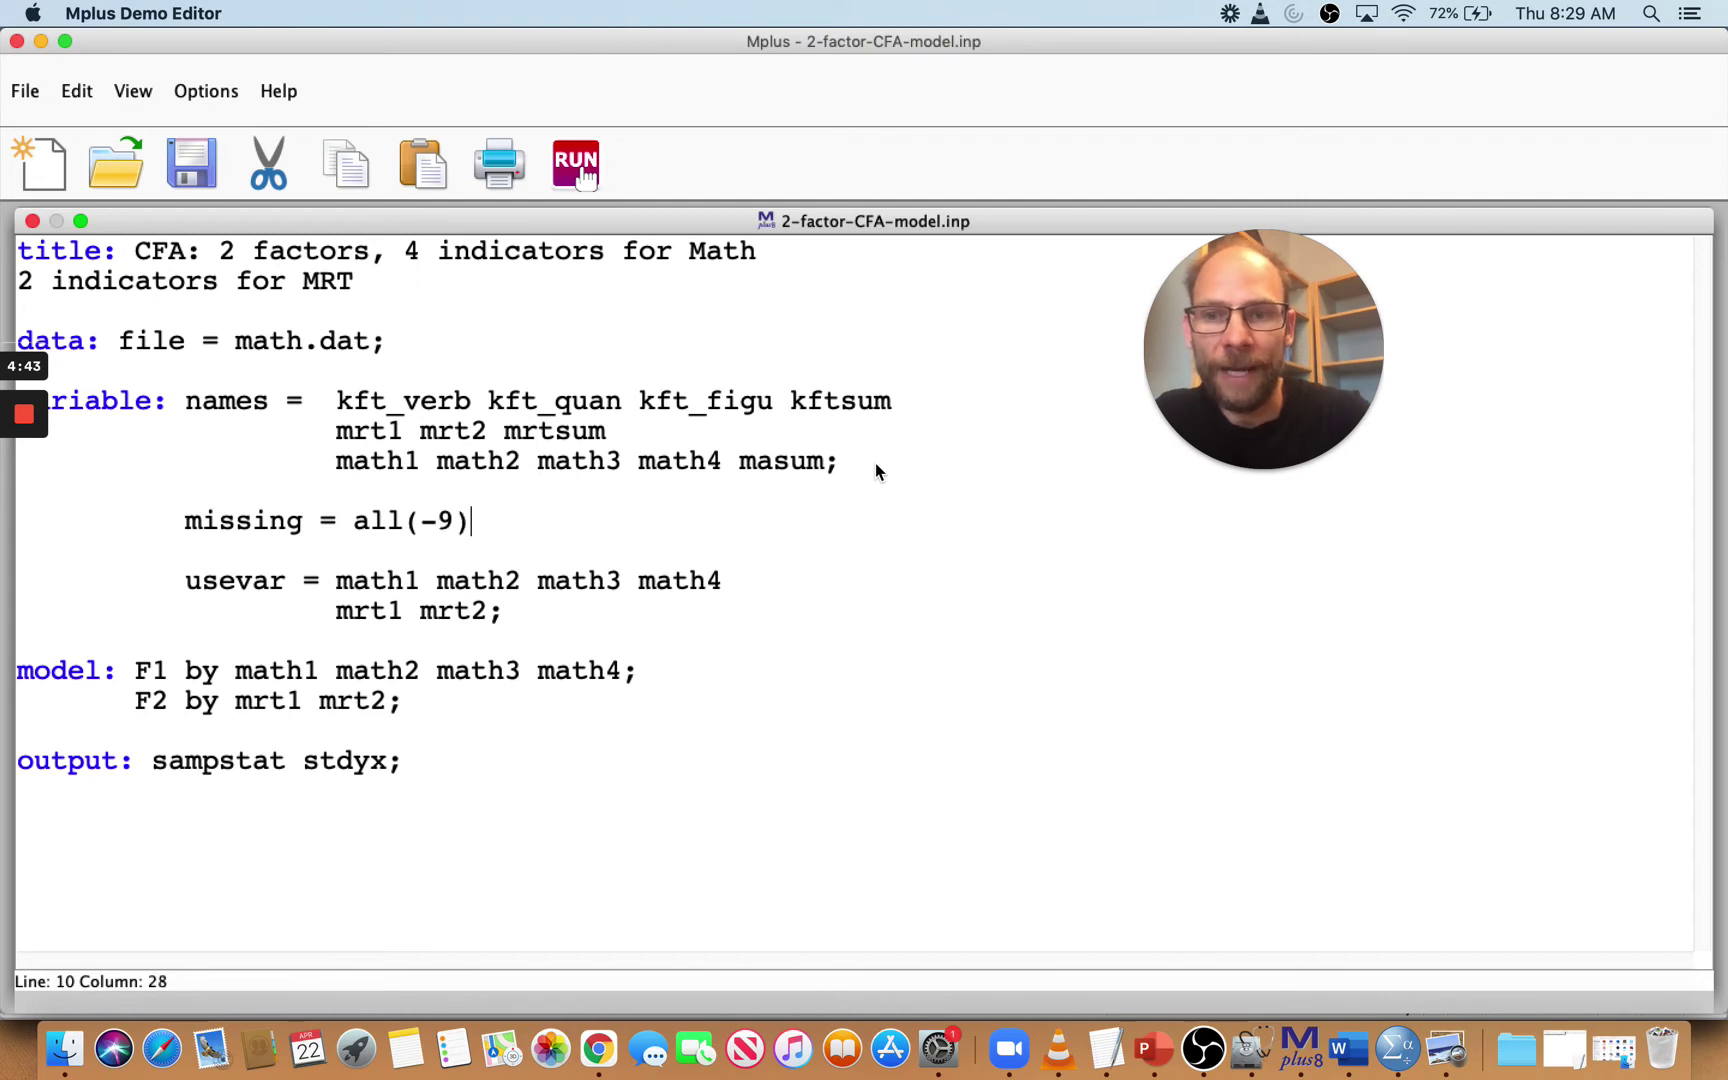
{"action": "type", "text": ";"}
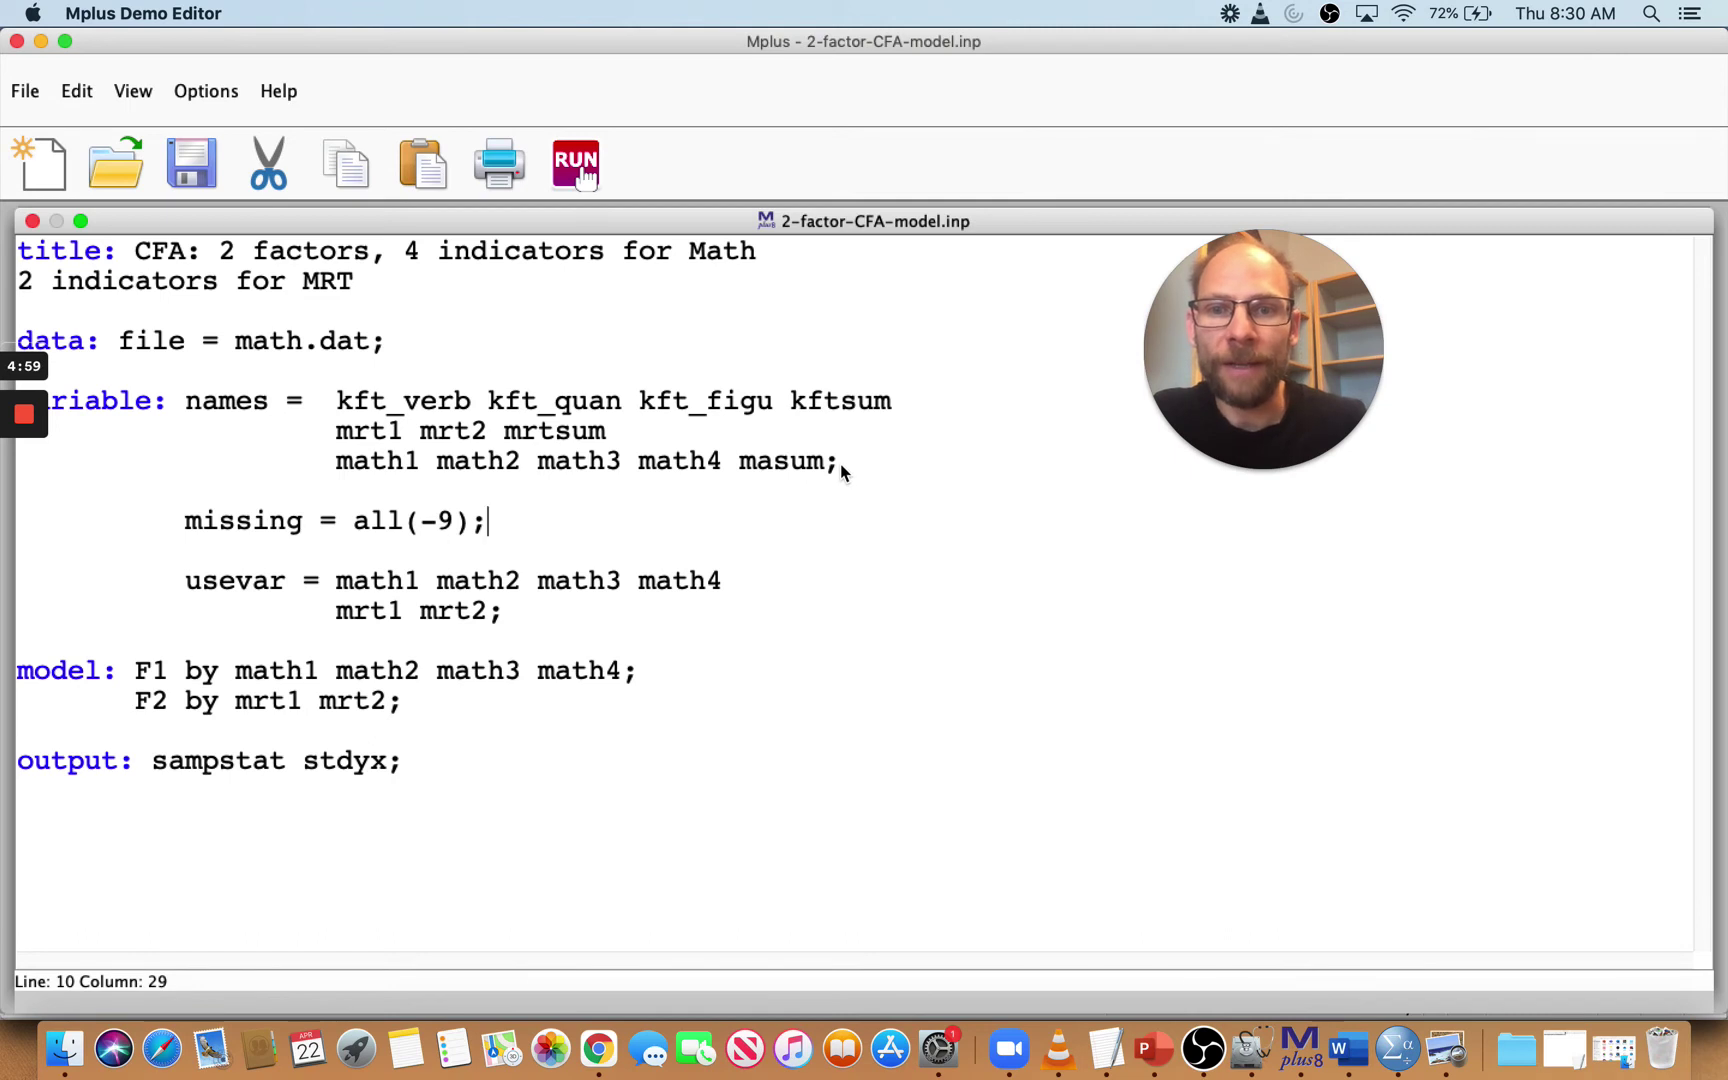
Step: Remove the semicolon after masum and rerun, showing the '=' variable-name and ALL(-9) expansion errors
{"action": "left_click", "coordinate": [840, 466]}
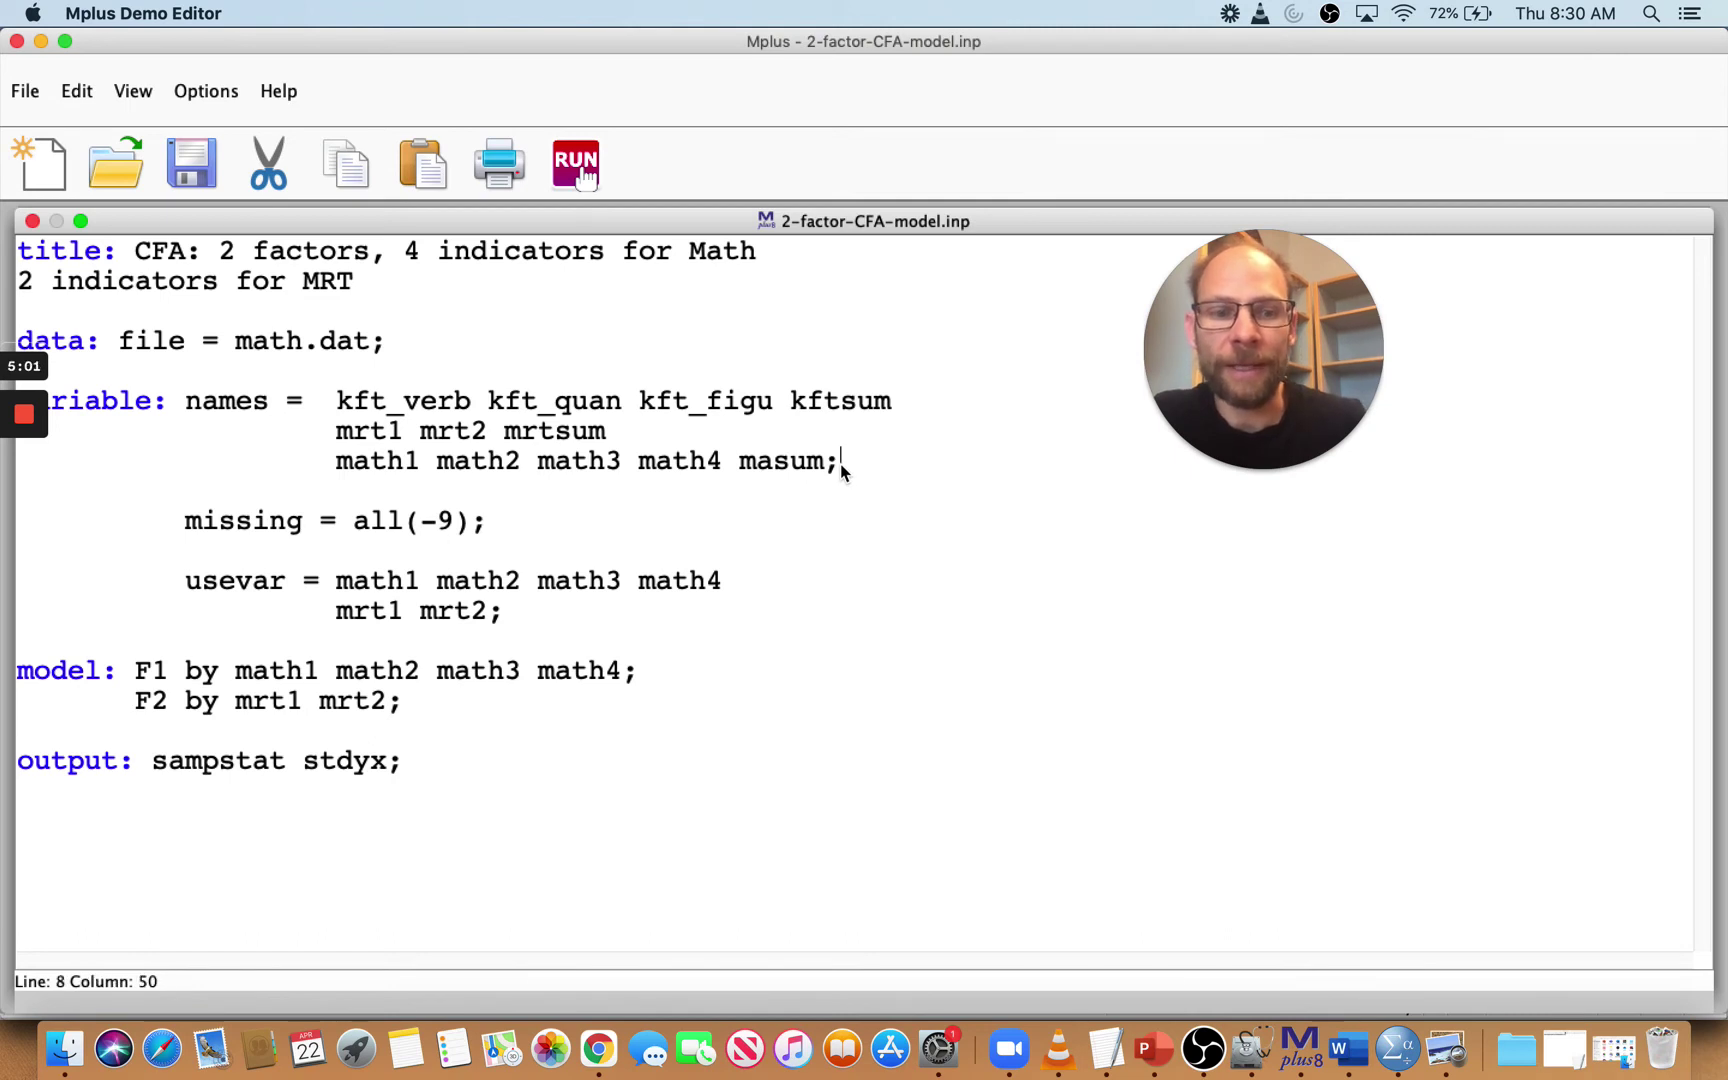
{"action": "key", "text": "BackSpace"}
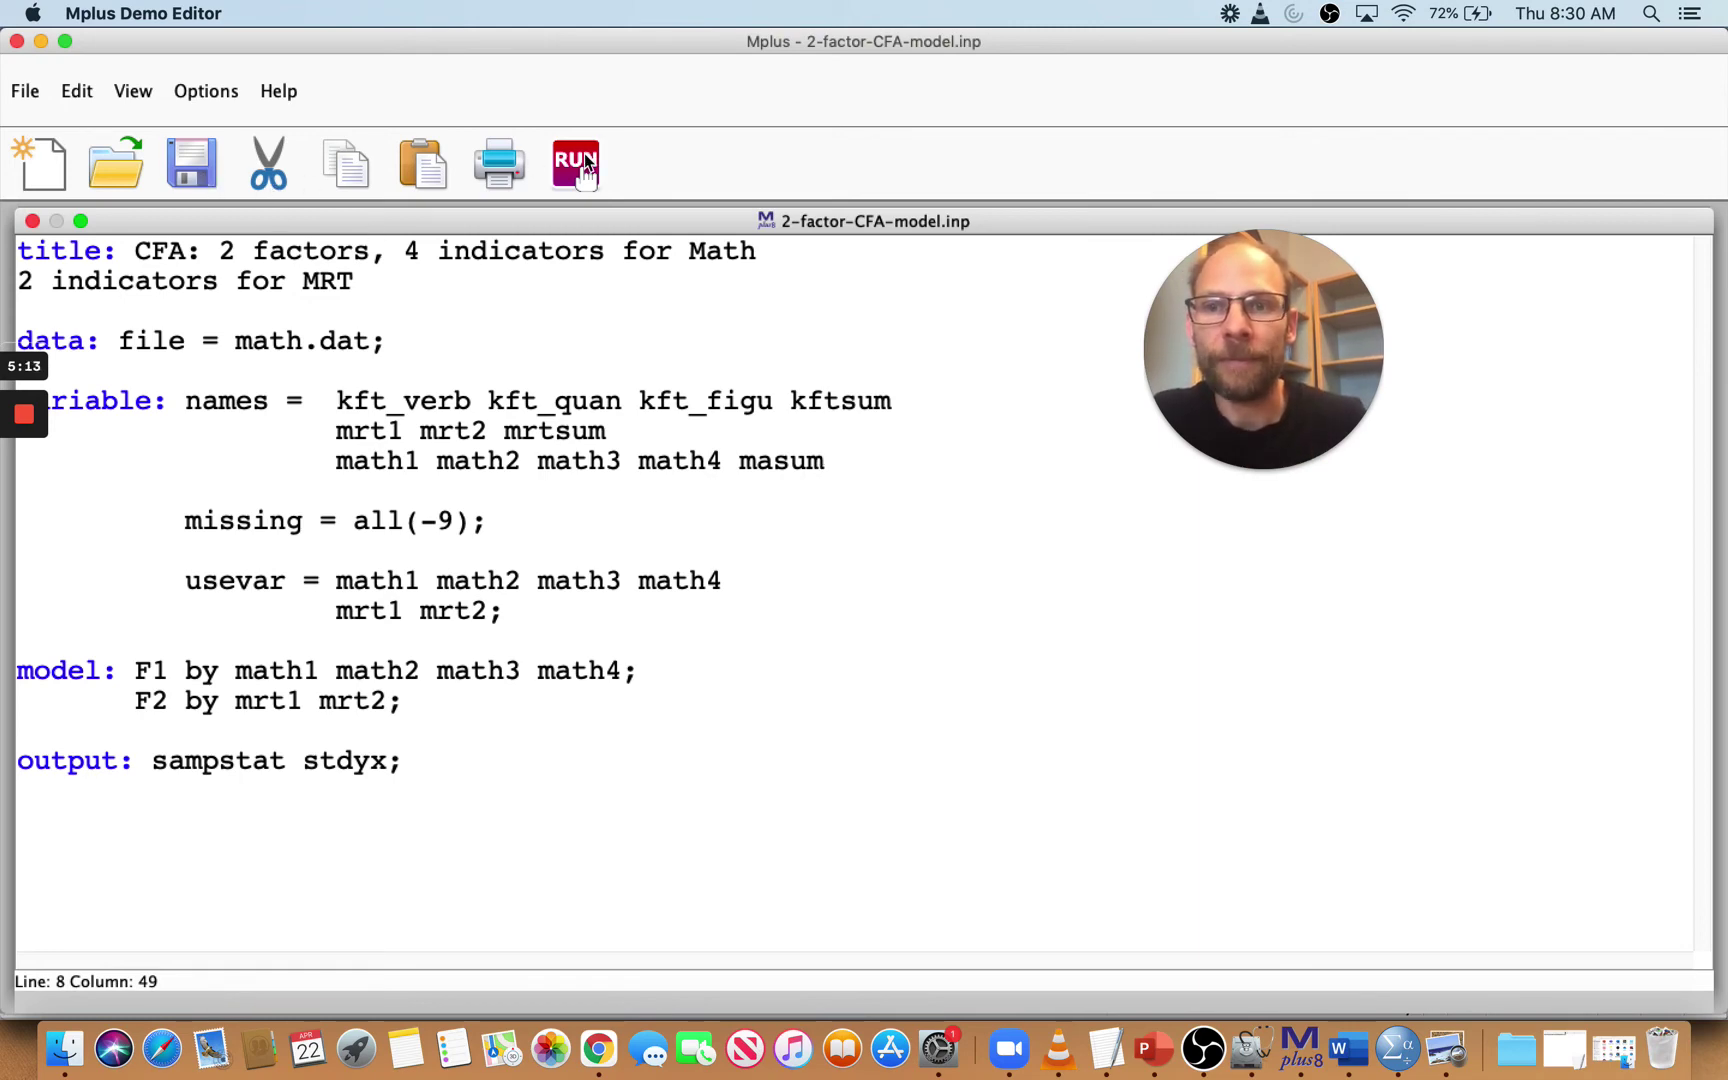
{"action": "left_click", "coordinate": [585, 153]}
{"action": "scroll", "coordinate": [610, 305], "scroll_direction": "down", "scroll_amount": 6}
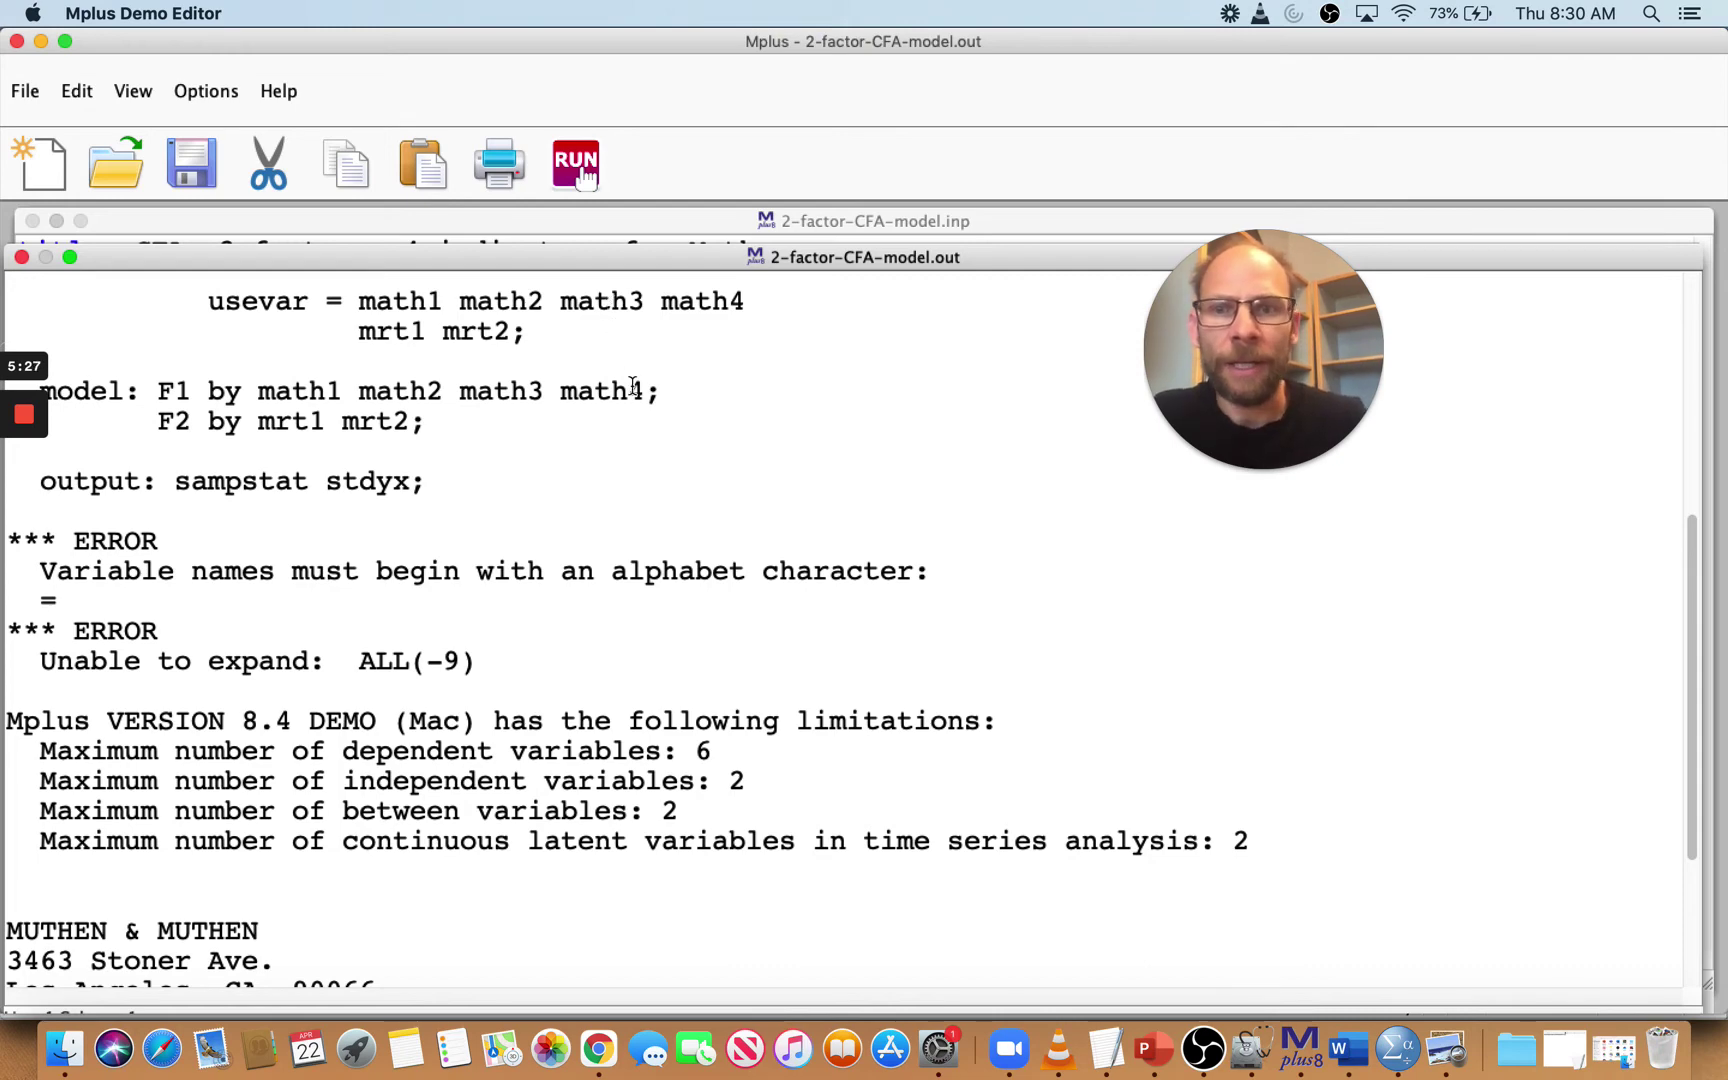
Step: Close the error output and put the semicolon back after masum
{"action": "left_click", "coordinate": [21, 257]}
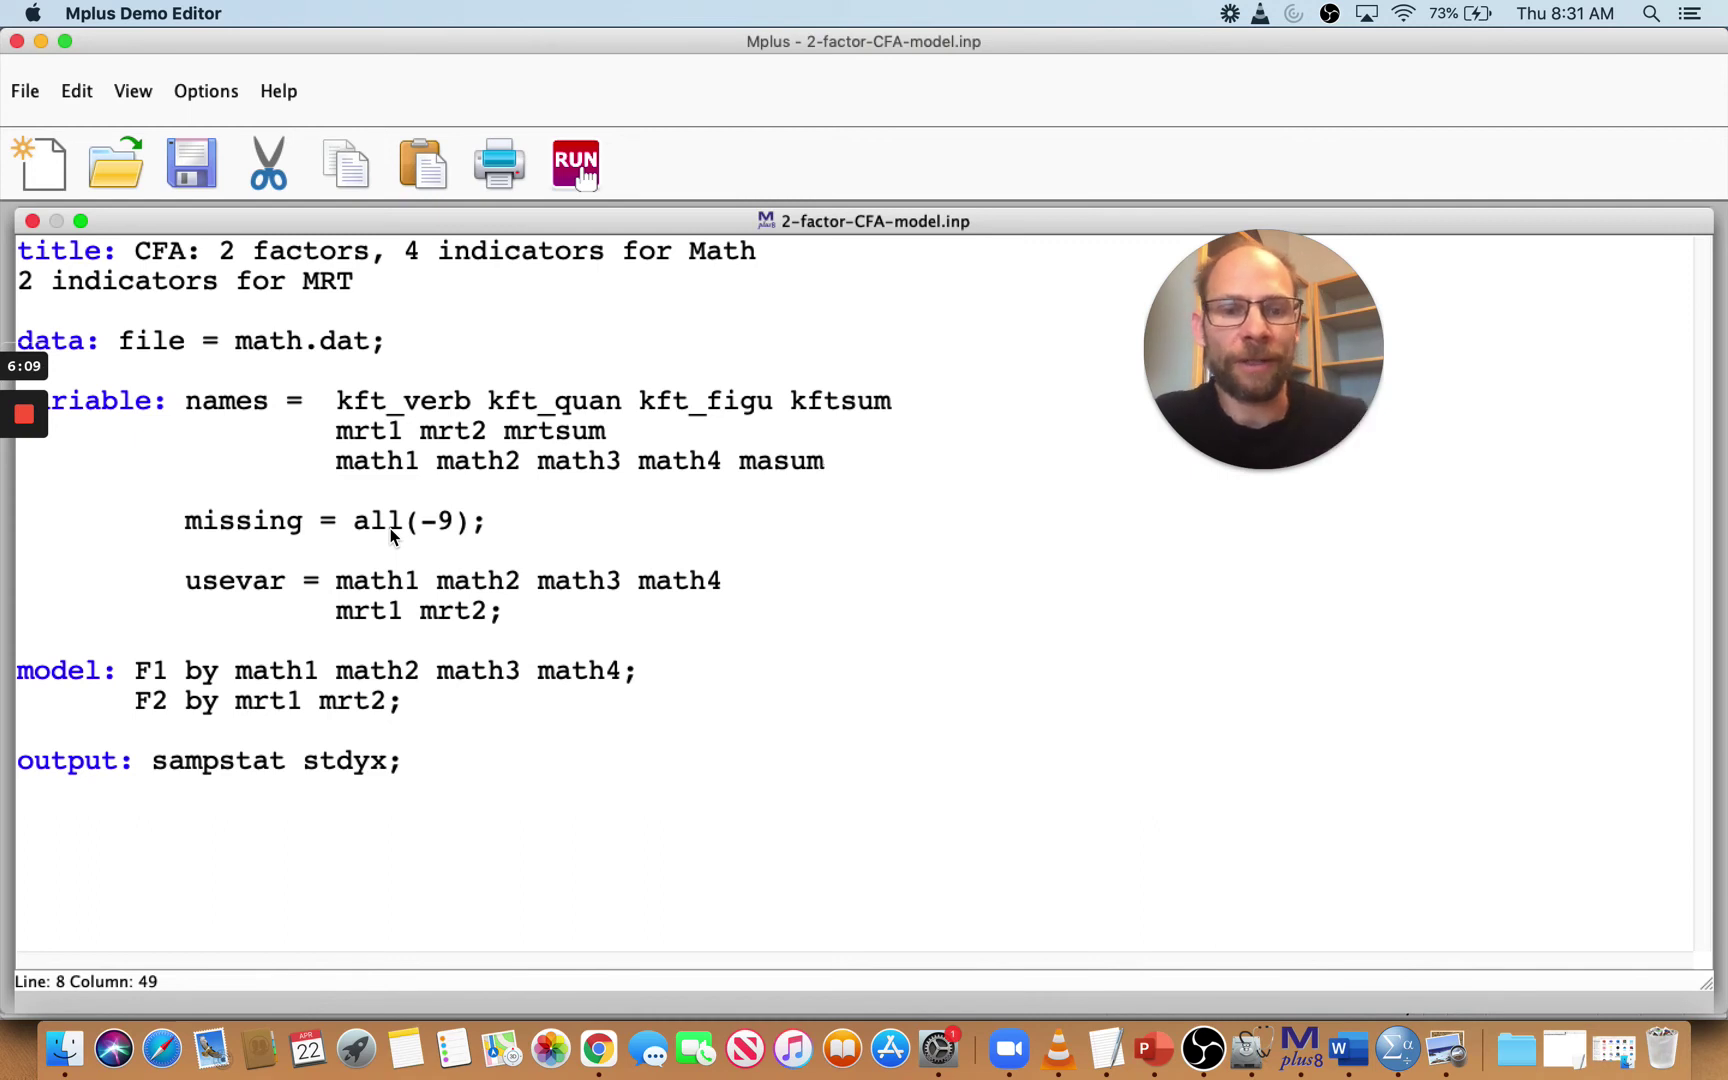
{"action": "type", "text": ";"}
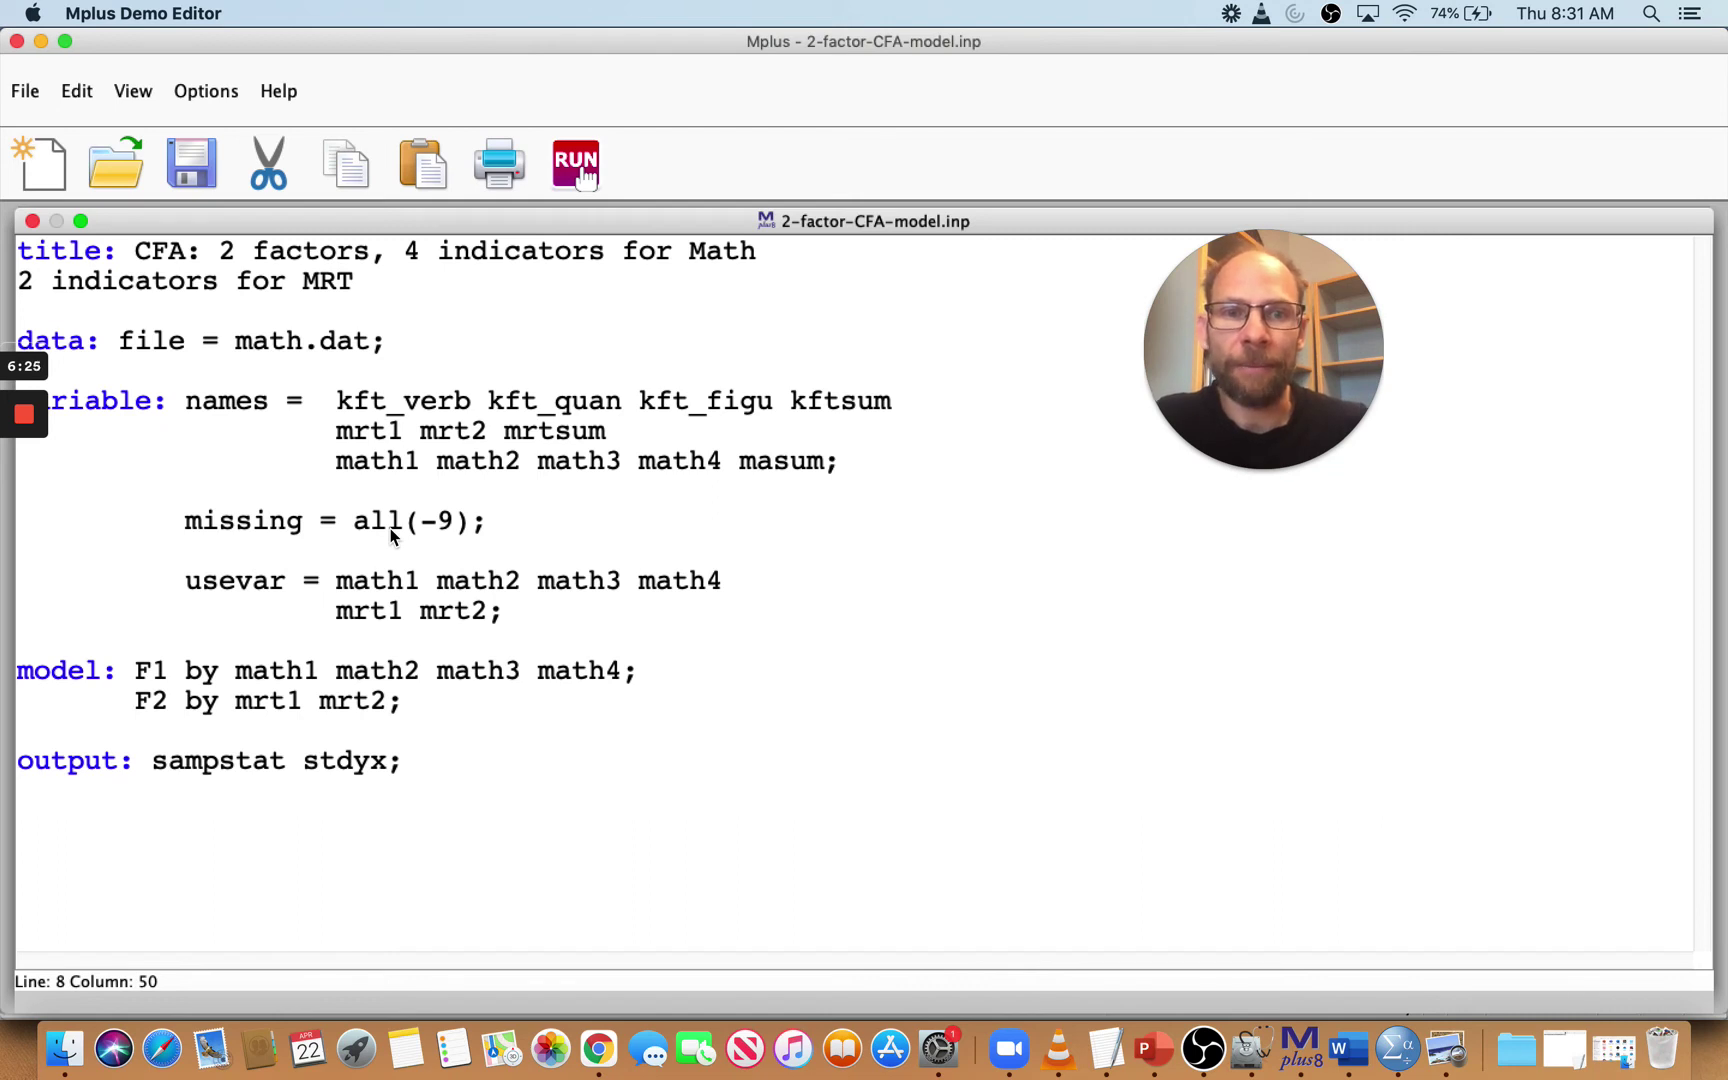
Step: Delete the usevar statement through mrt2; plus its blank line, then rerun the model
{"action": "left_click", "coordinate": [522, 622]}
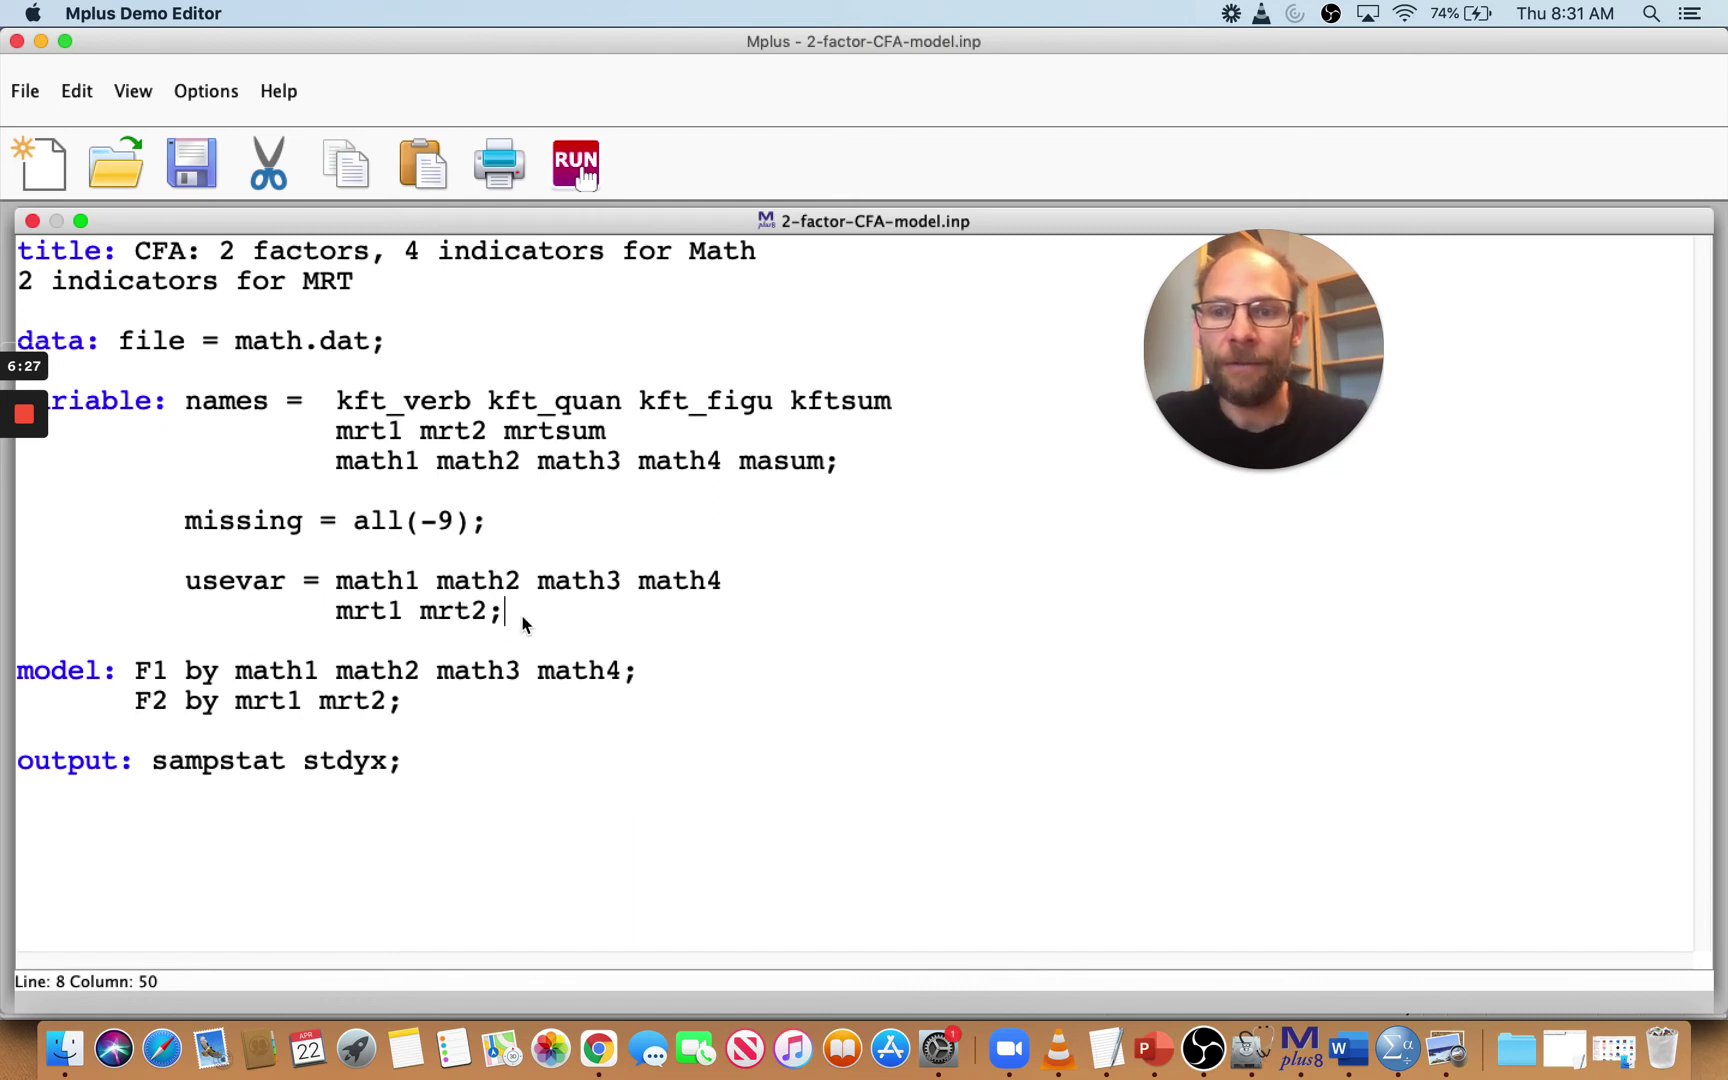
{"action": "left_click_drag", "start_coordinate": [522, 622], "coordinate": [7, 548]}
{"action": "key", "text": "BackSpace"}
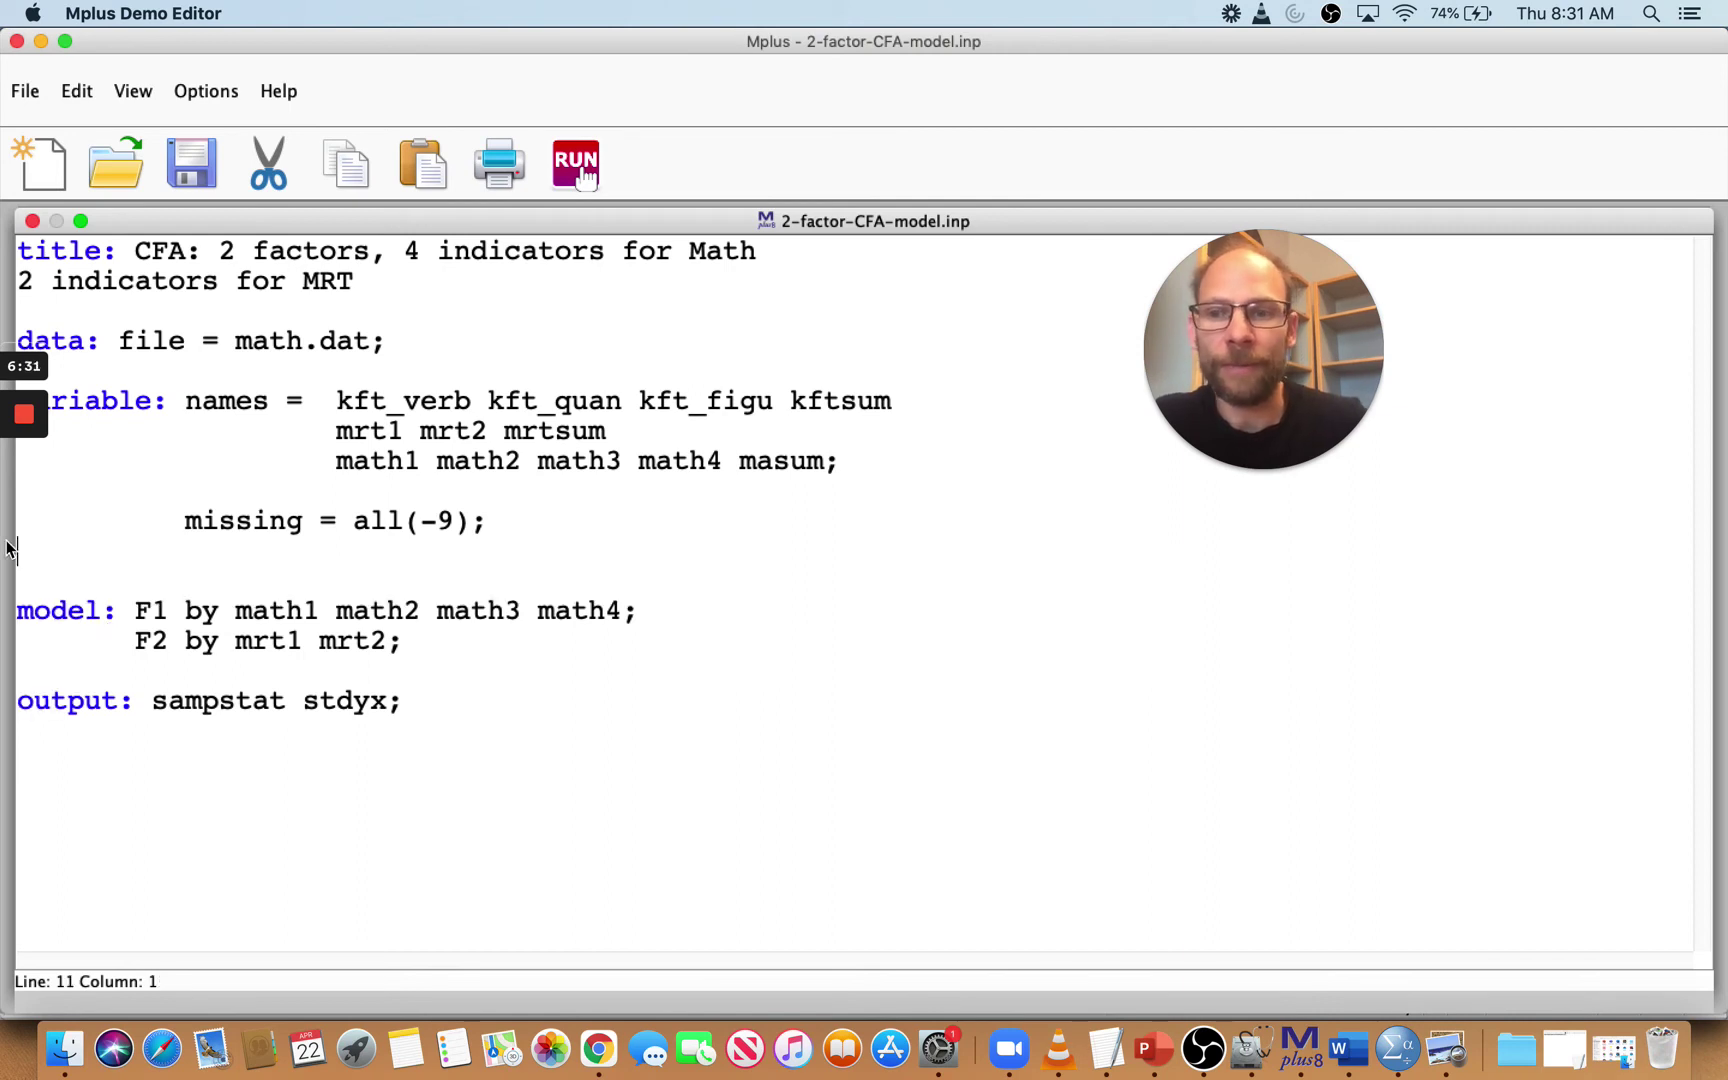
{"action": "key", "text": "BackSpace"}
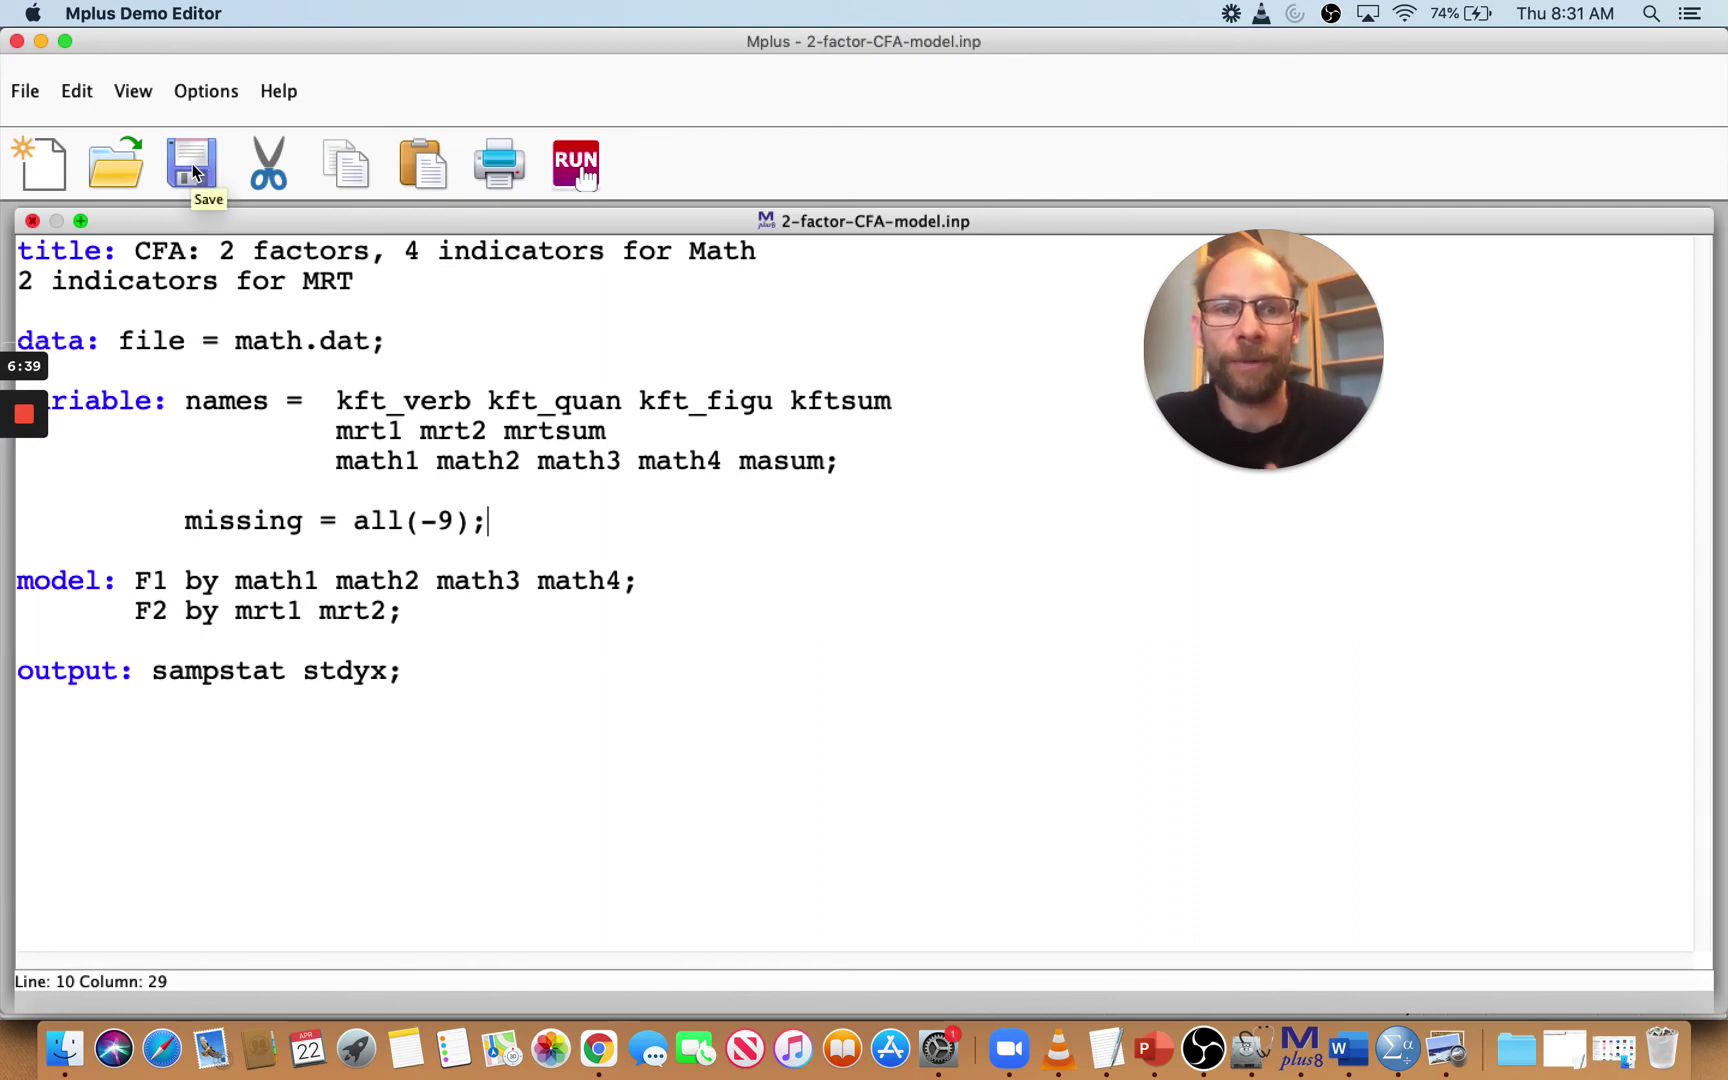
{"action": "left_click", "coordinate": [575, 163]}
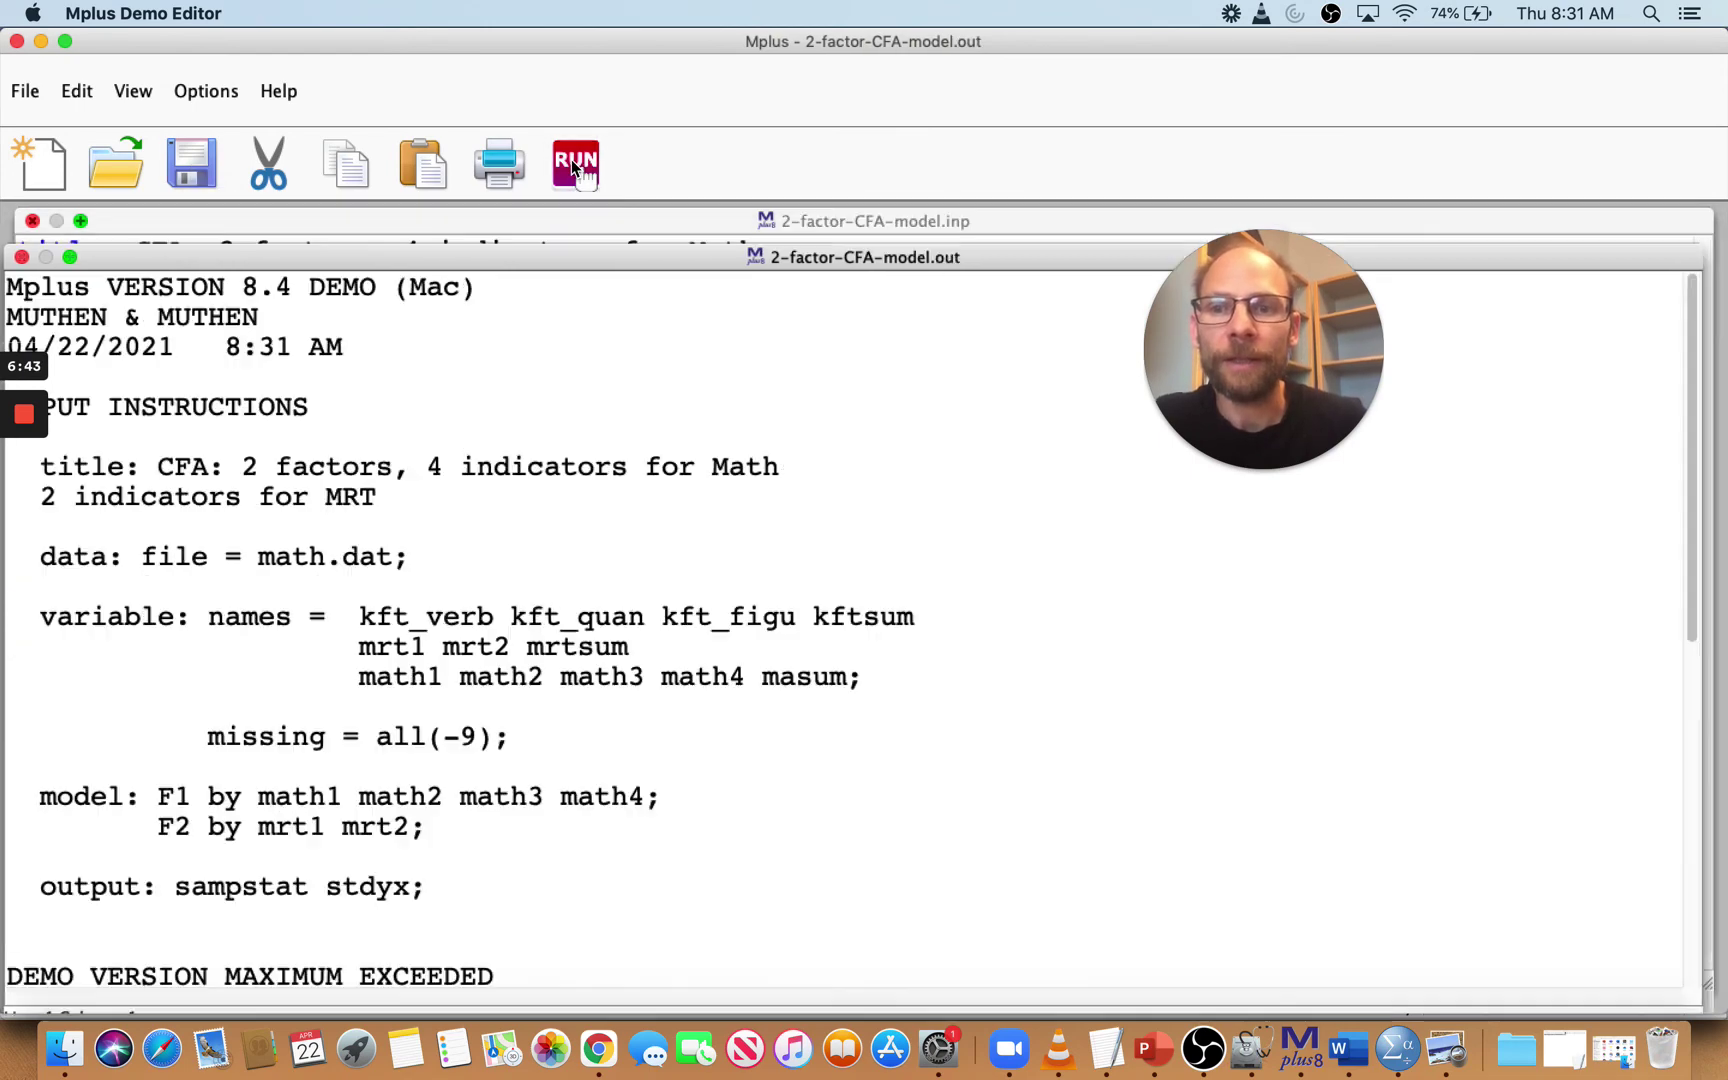
Step: Scroll the output to the DEMO VERSION MAXIMUM EXCEEDED message: 12 dependent variables versus maximum 6
{"action": "scroll", "coordinate": [651, 510], "scroll_direction": "down", "scroll_amount": 3}
{"action": "scroll", "coordinate": [651, 510], "scroll_direction": "down", "scroll_amount": 2}
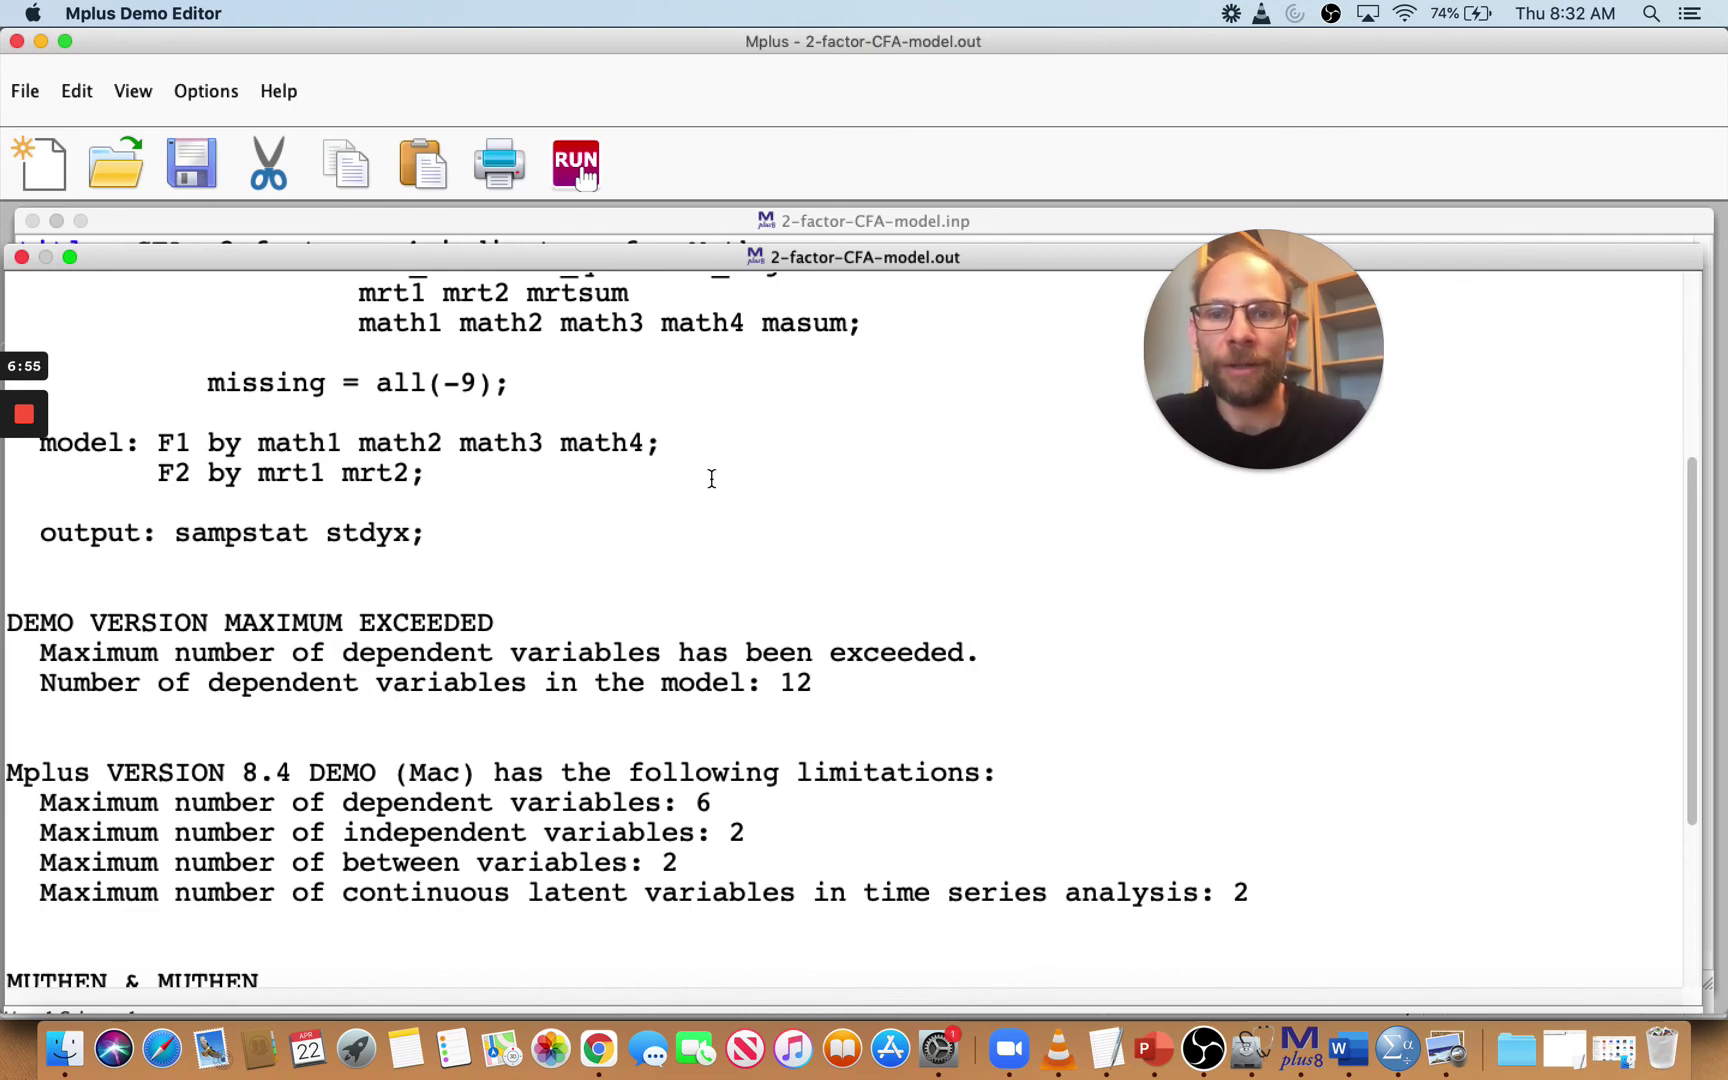
{"action": "scroll", "coordinate": [711, 480], "scroll_direction": "up", "scroll_amount": 3}
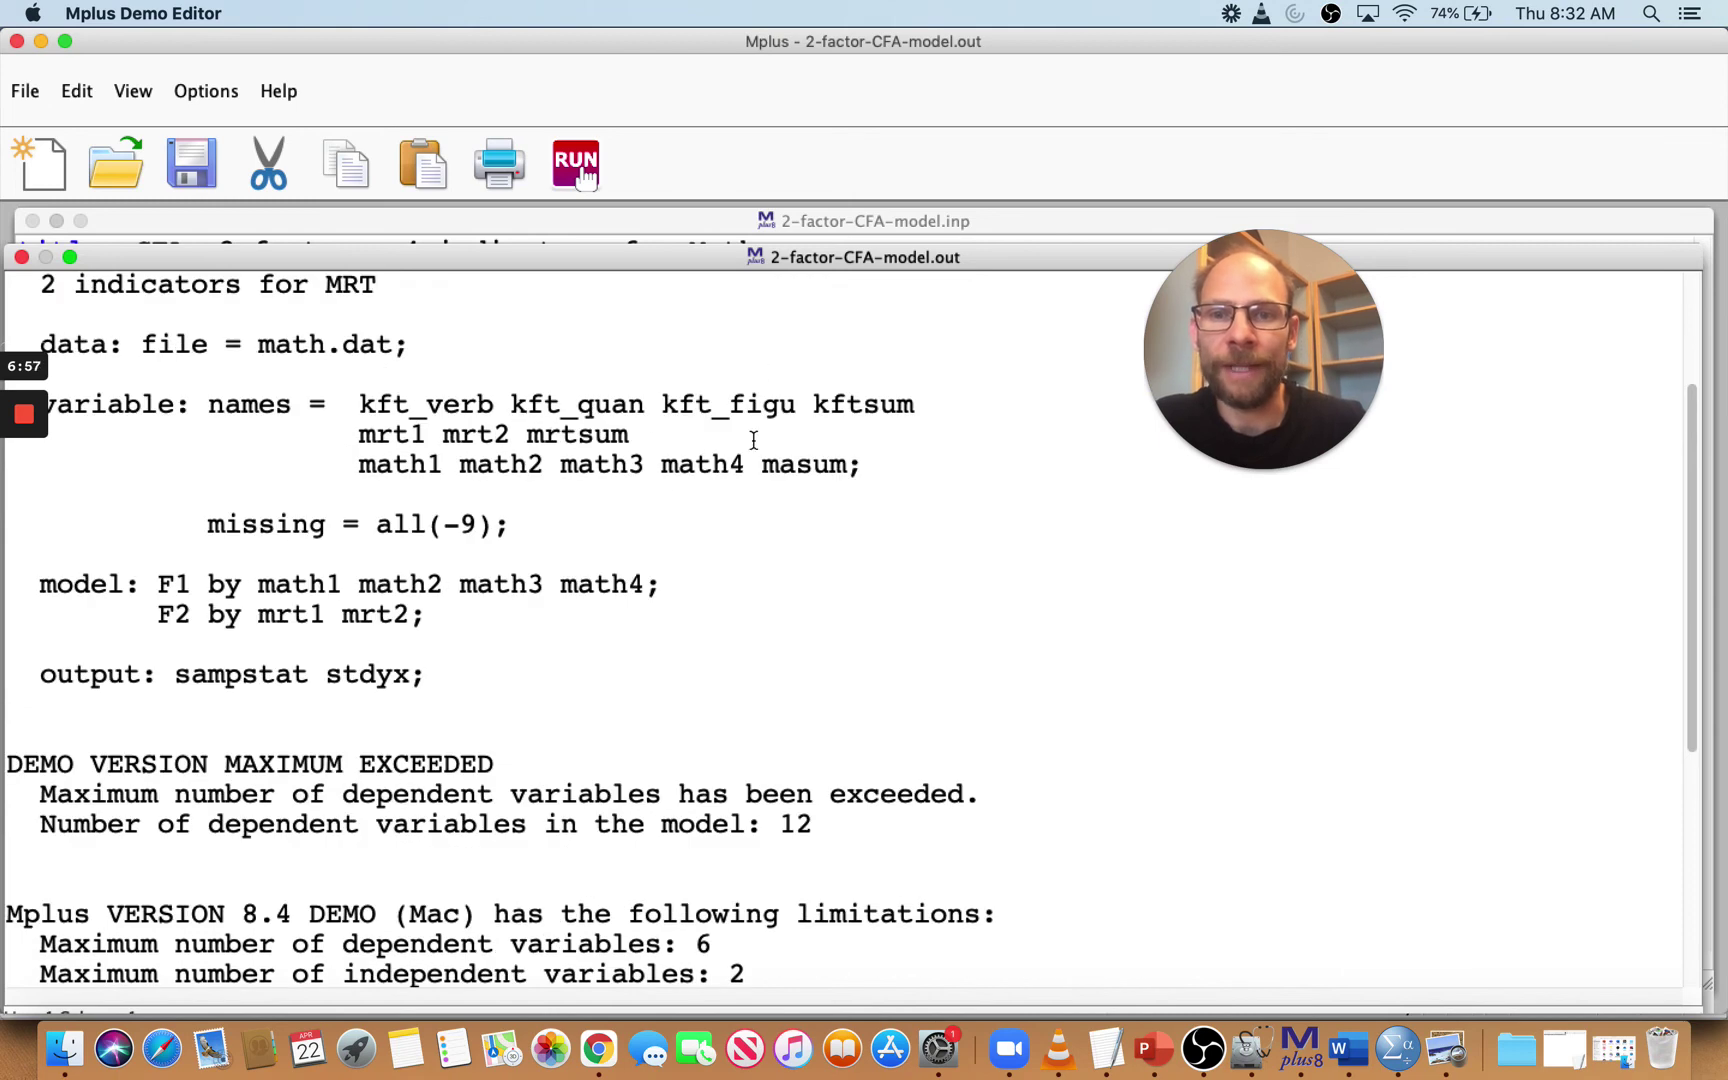